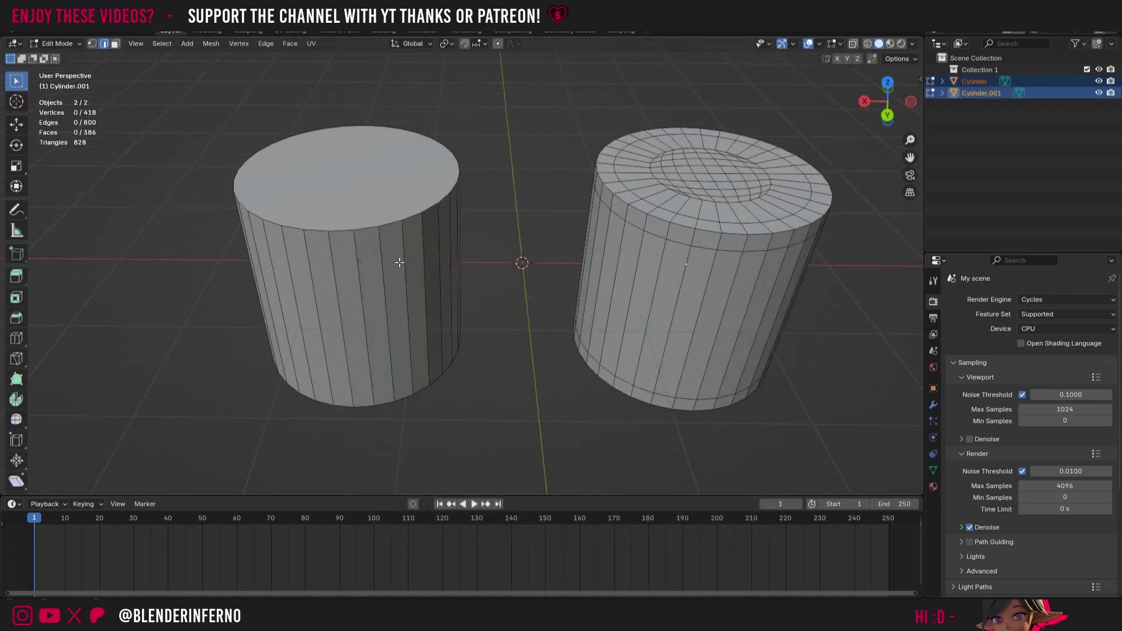
Select the whole left cylinder mesh, then the whole right cylinder mesh, with linked select (L)
key("l")
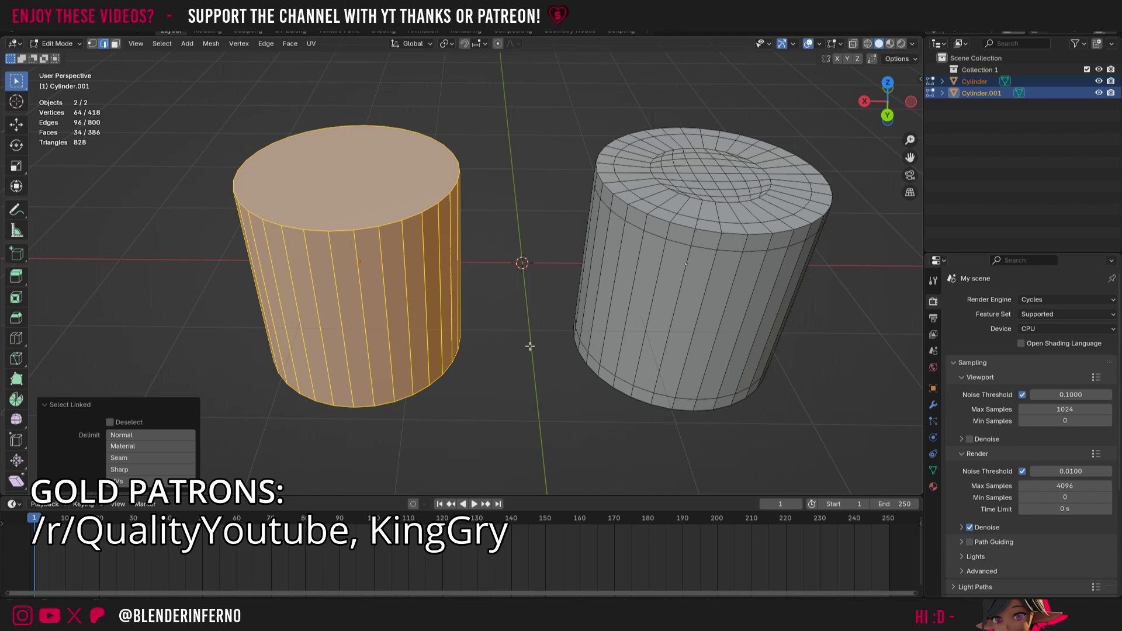
left_click(659, 315)
key("l")
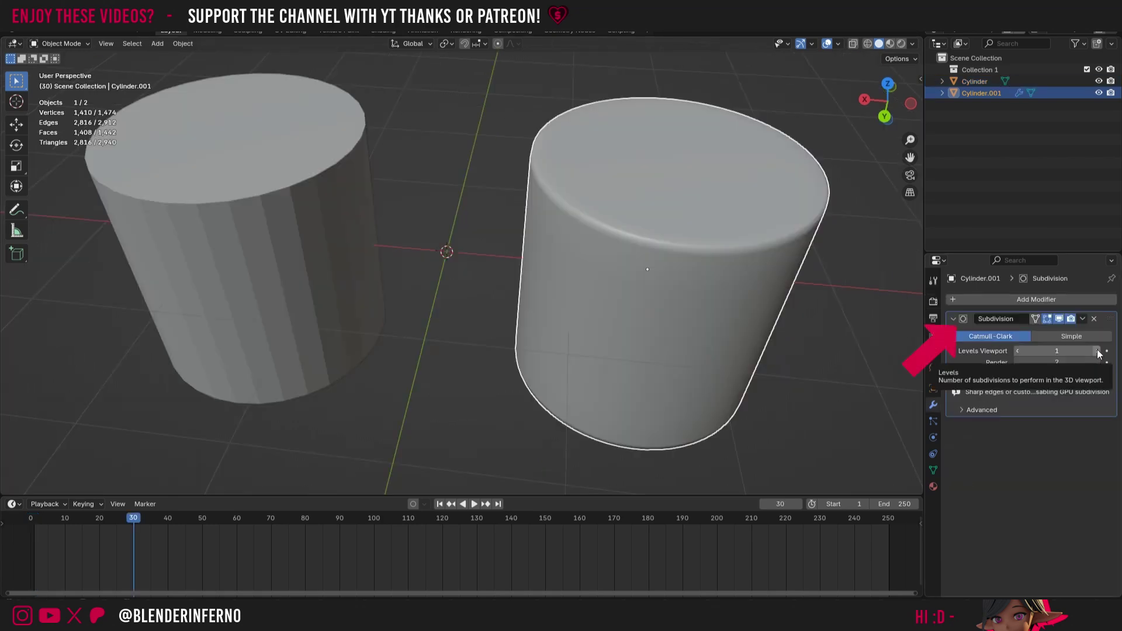
Step the cylinder's viewport subdivision down to 1, then up through 2, 3 and 4, zooming to inspect
left_click(1098, 351)
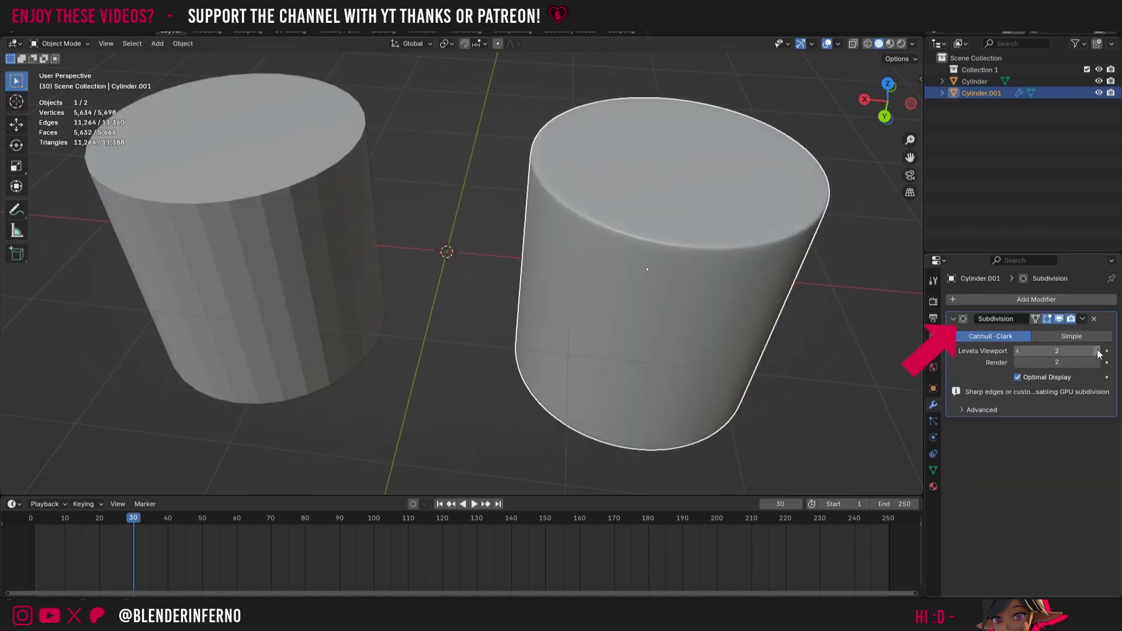
left_click(1018, 351)
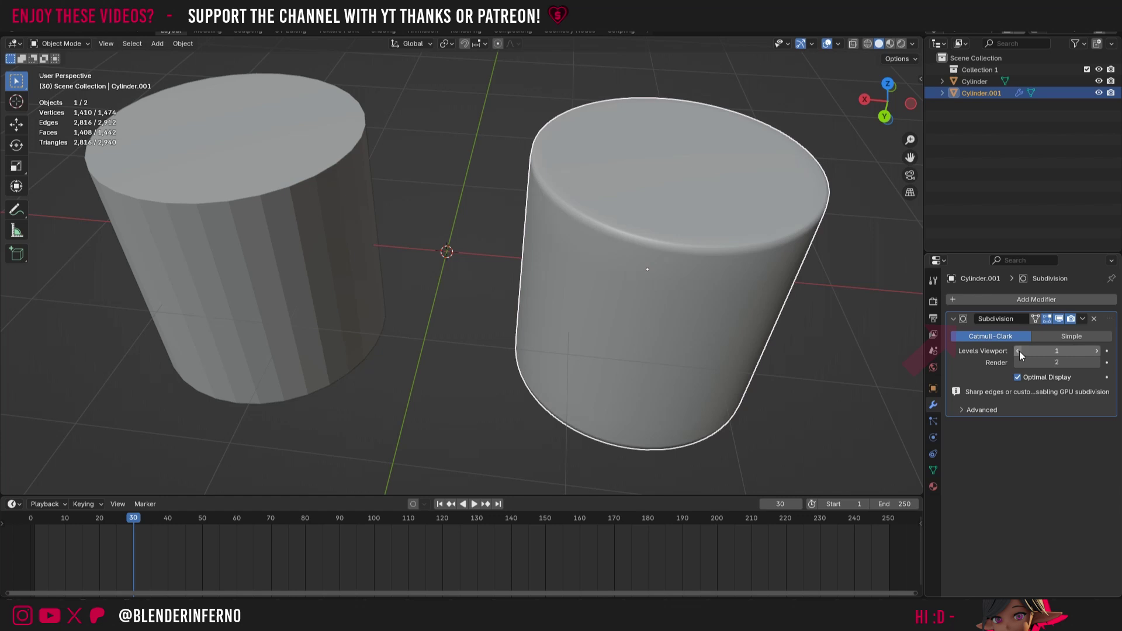
left_click(1097, 351)
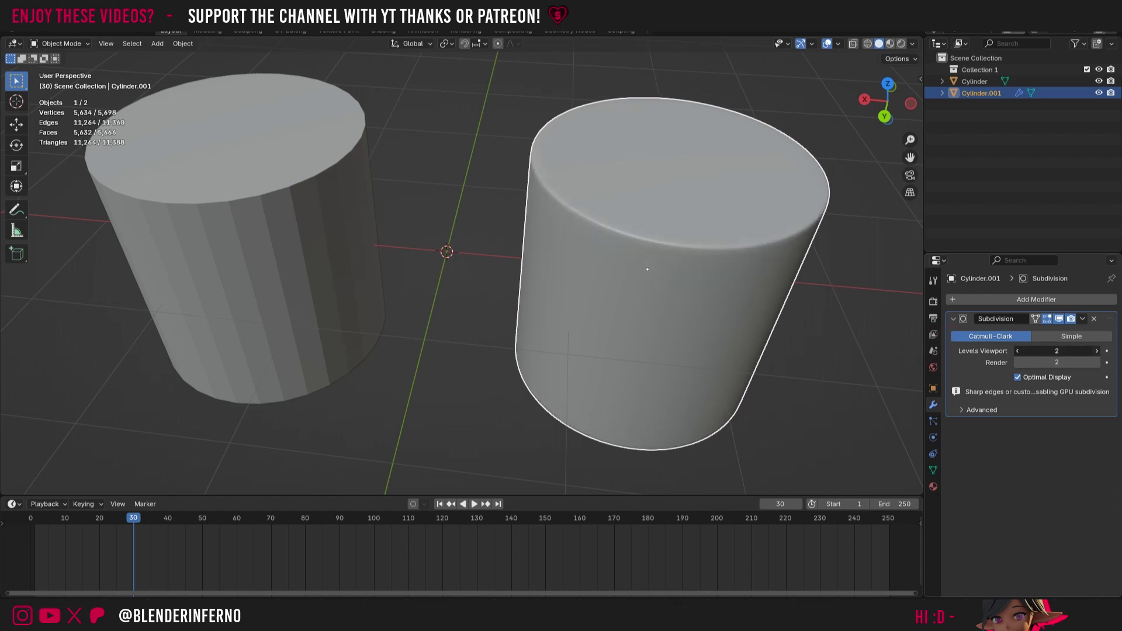
left_click(1098, 351)
left_click(1097, 351)
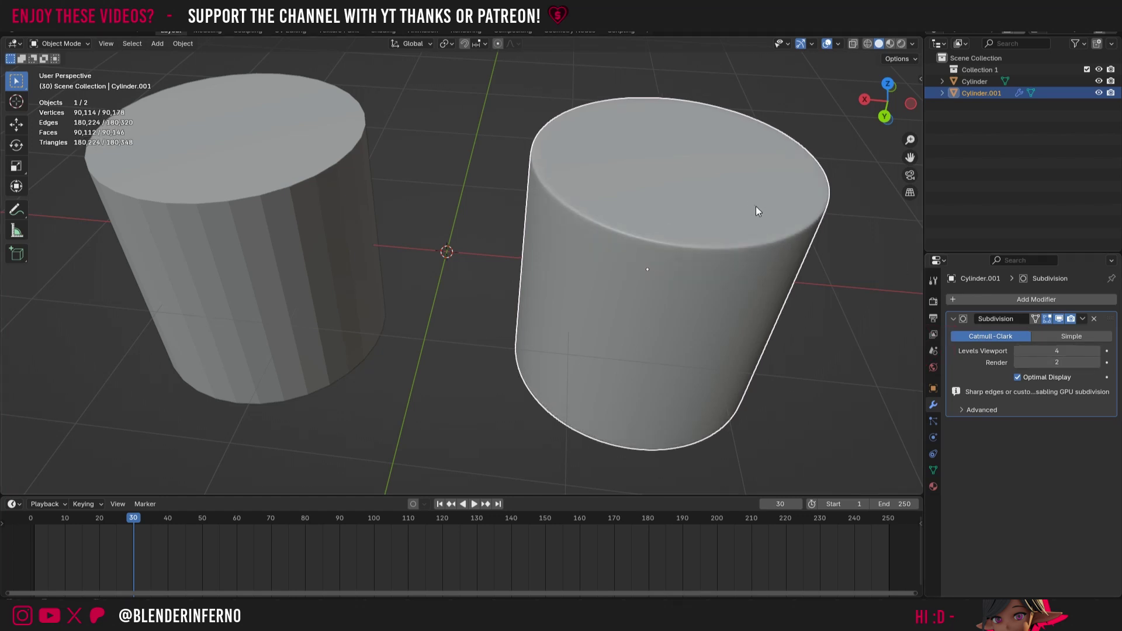
scroll(749, 227, "up", 3)
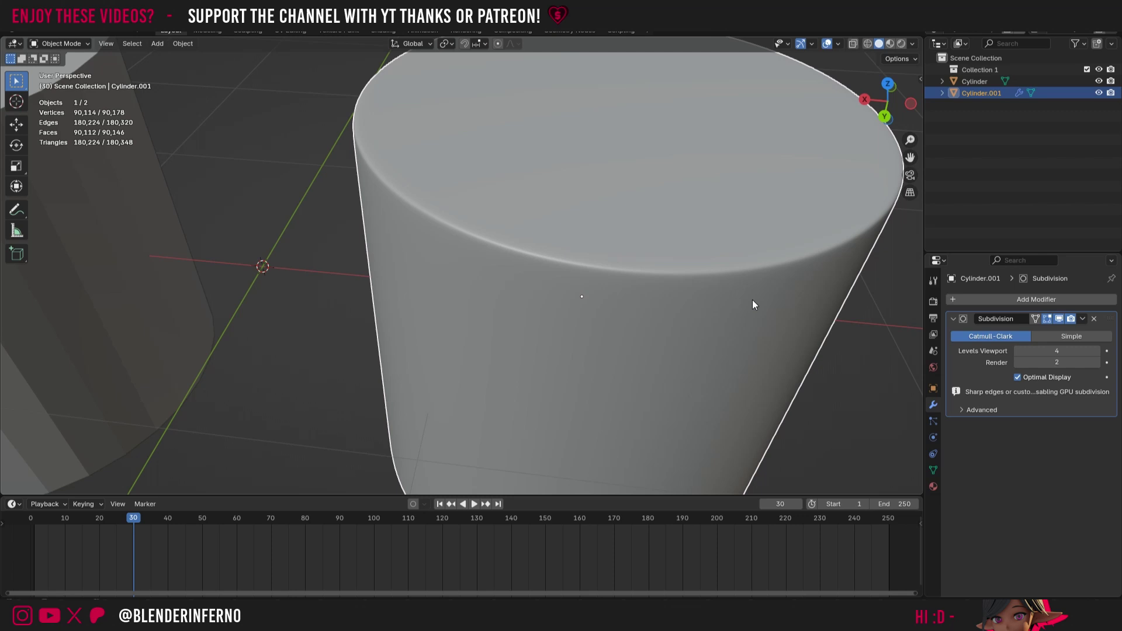
scroll(675, 306, "down", 4)
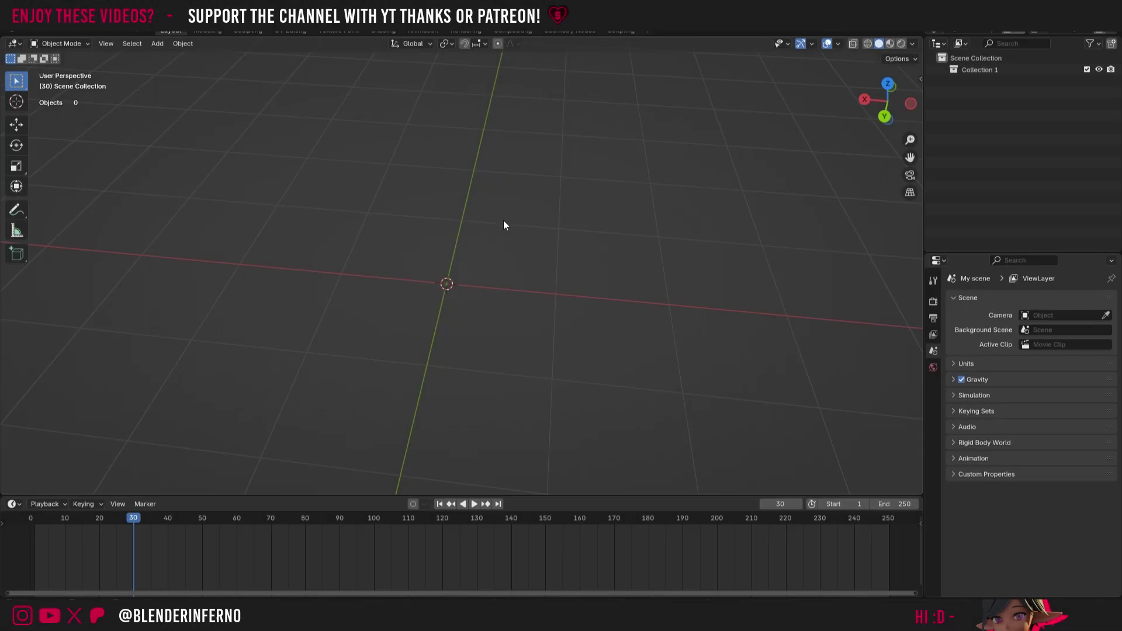
Add a 32-vertex cylinder mesh and apply Shade Auto Smooth to it
key("shift+a")
mouse_move(470, 239)
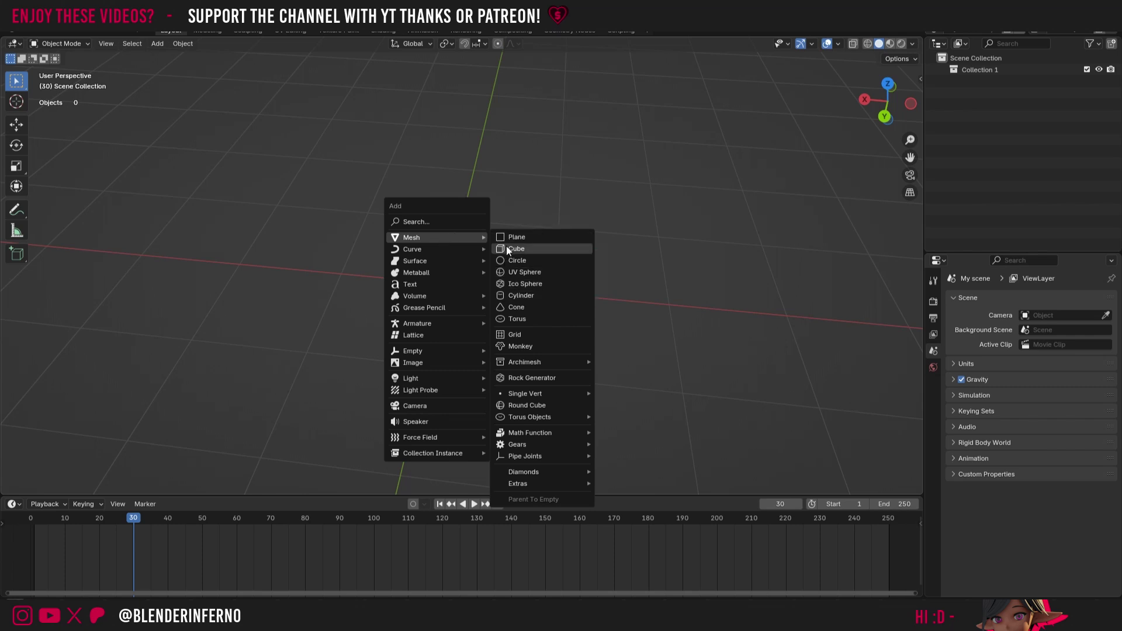
left_click(526, 295)
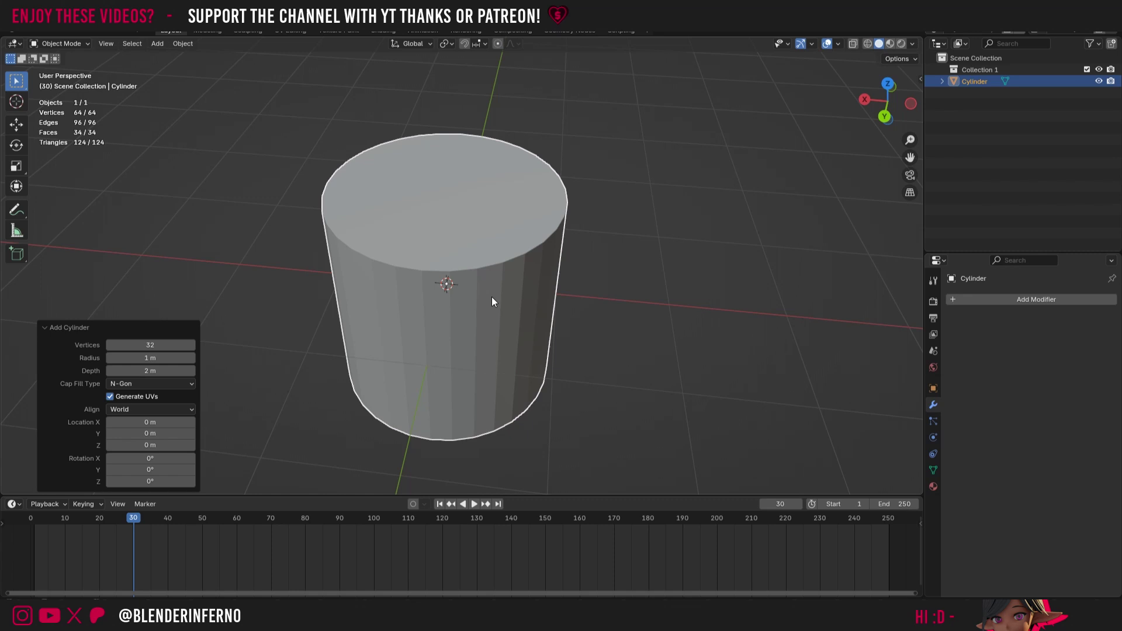
right_click(646, 257)
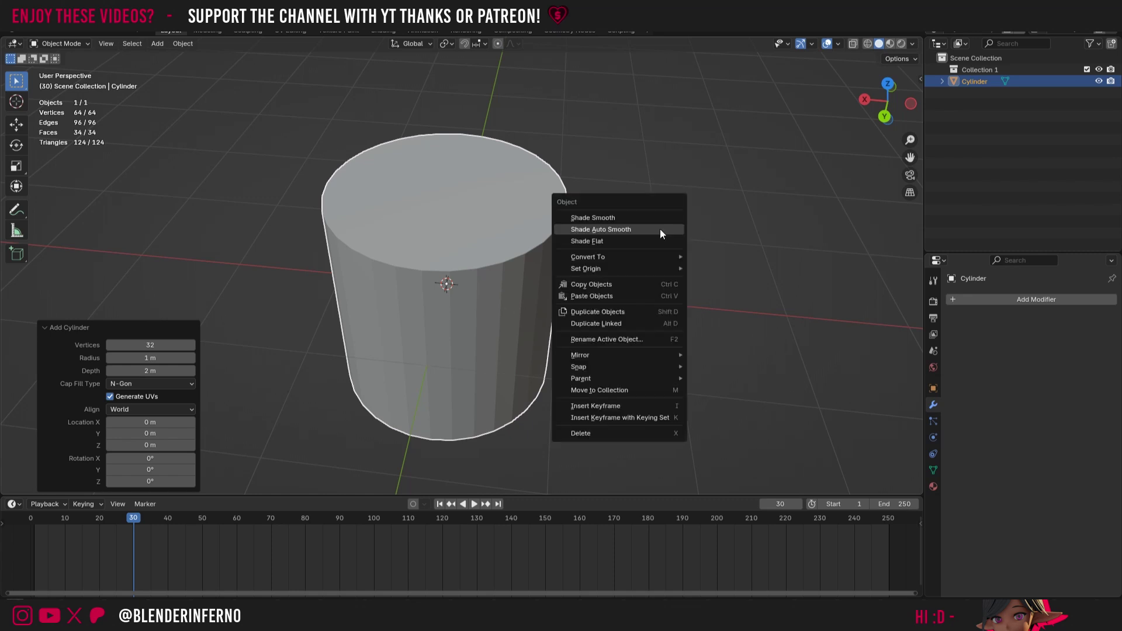
left_click(640, 231)
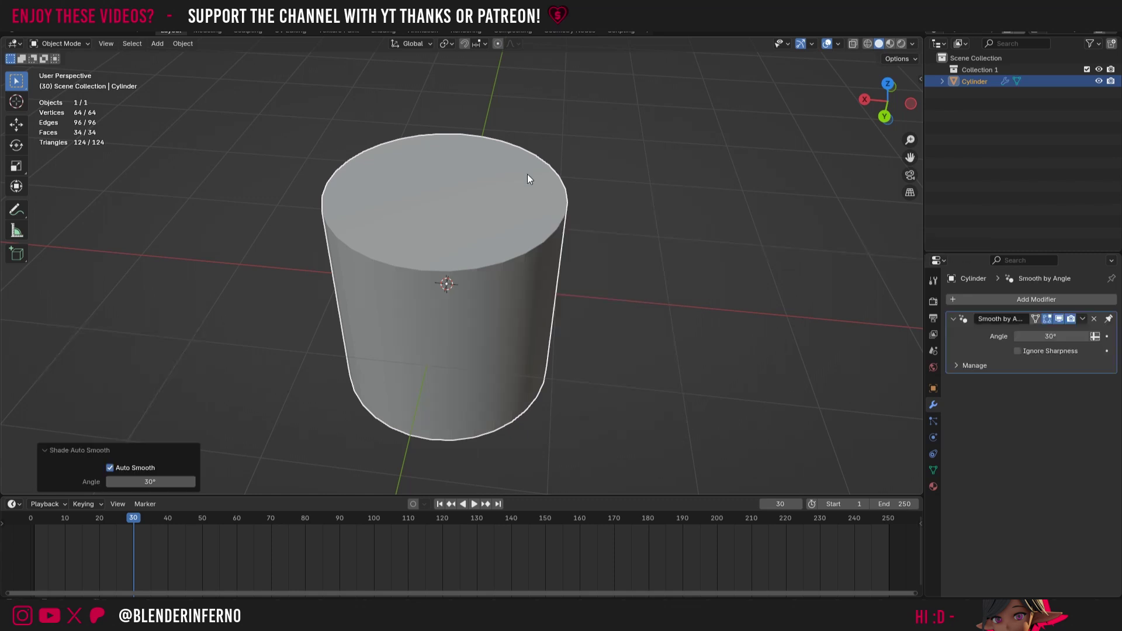
Inspect the cylinder's mesh in Edit Mode from an orbited view, then return to Object Mode
key("Tab")
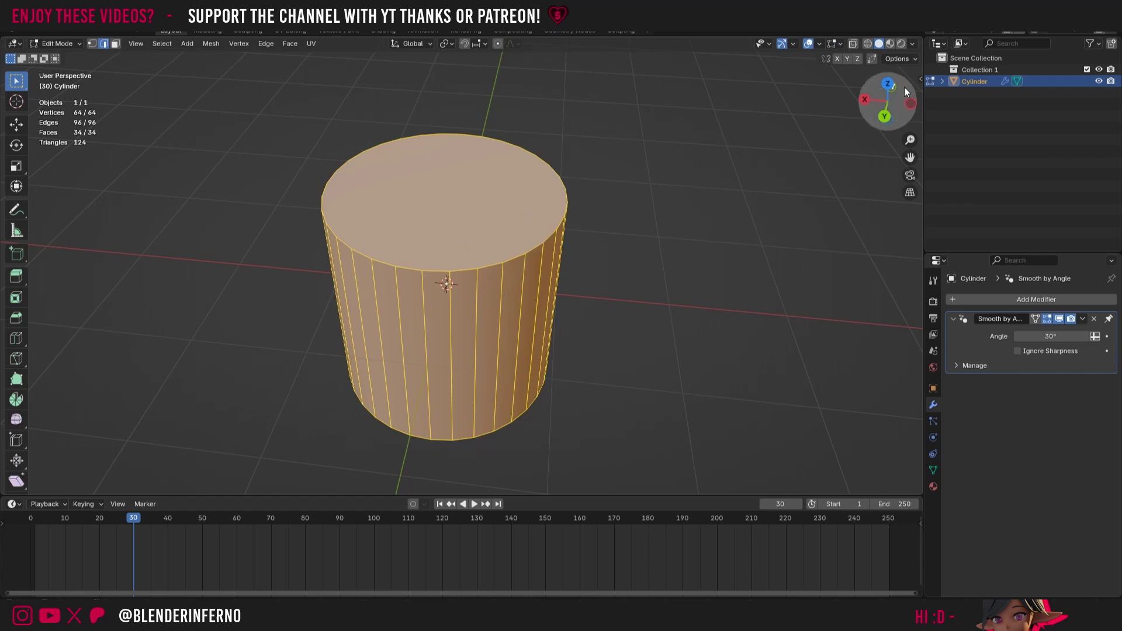
mouse_move(903, 87)
left_mouse_down()
mouse_move(921, 93)
mouse_move(914, 70)
mouse_move(909, 95)
left_mouse_up()
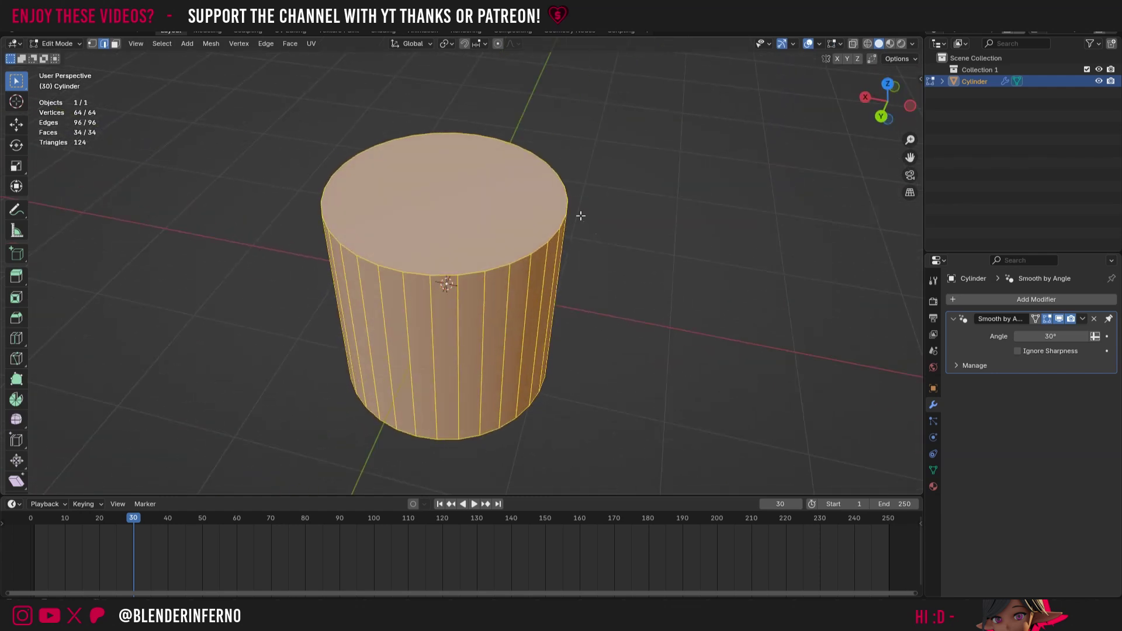
right_click(754, 206)
key("Tab")
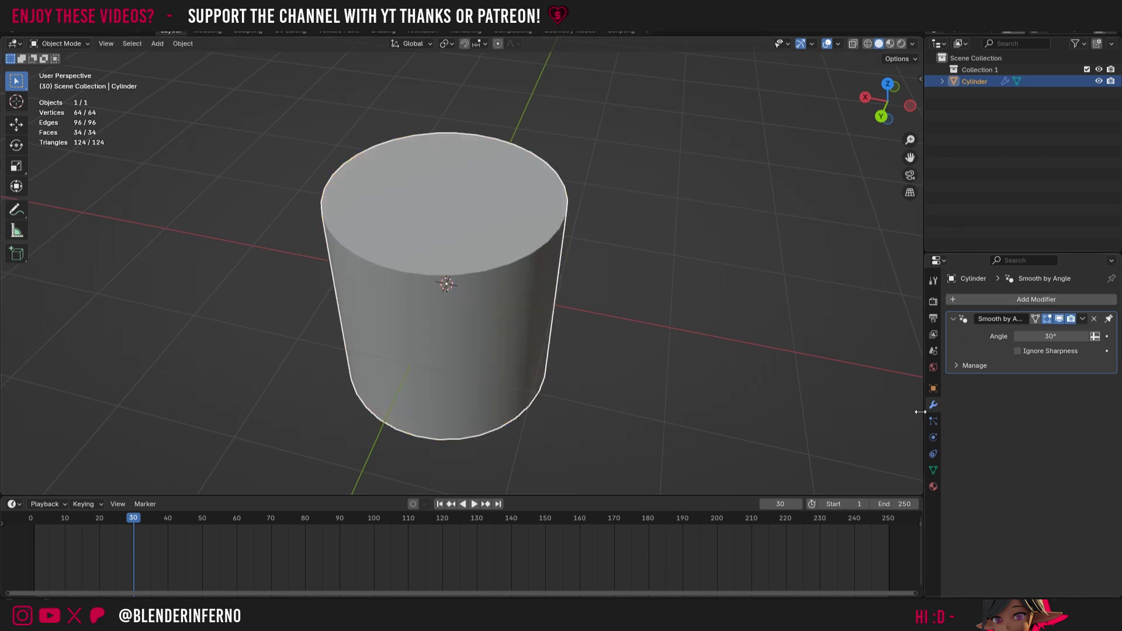
Add a Subdivision Surface modifier to the cylinder with Levels Viewport set to 2
left_click(1008, 300)
mouse_move(965, 342)
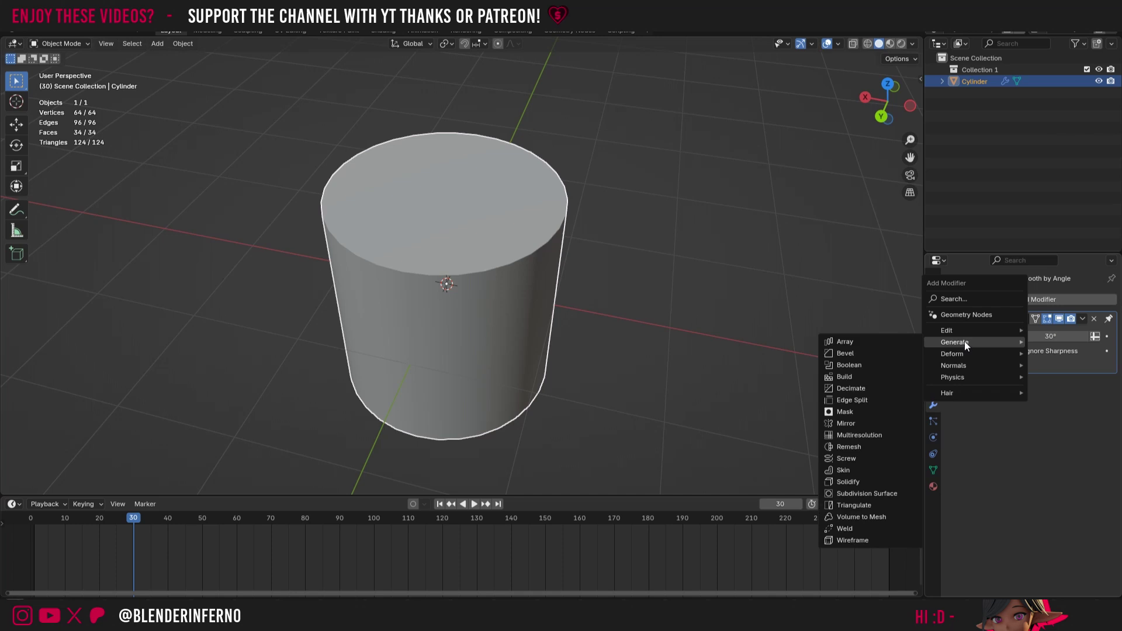
left_click(867, 495)
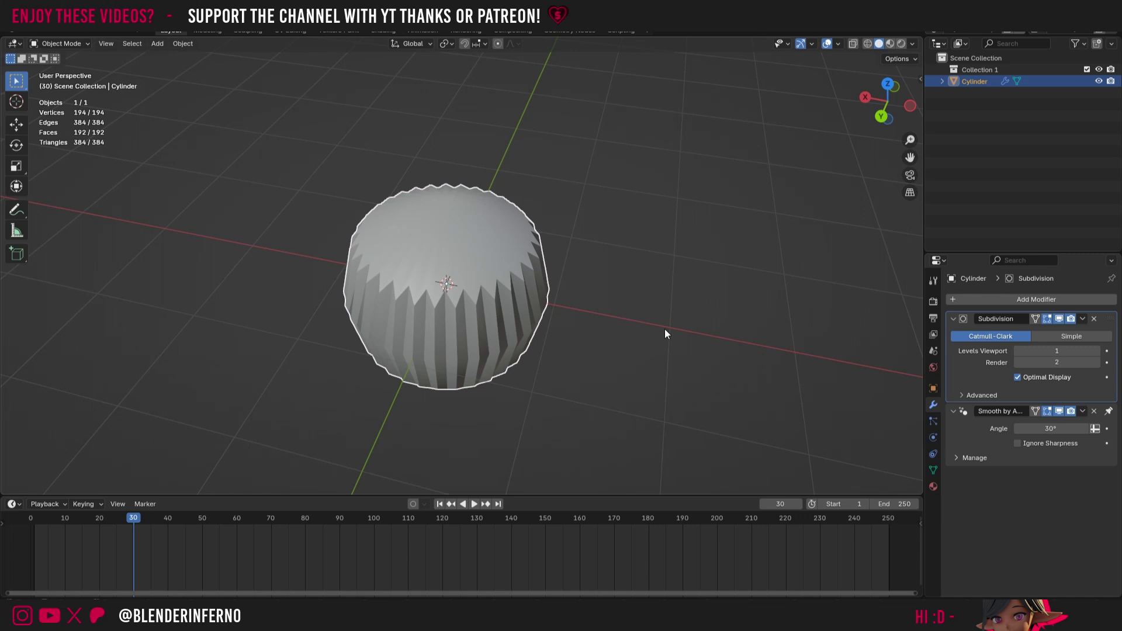
left_click(1096, 351)
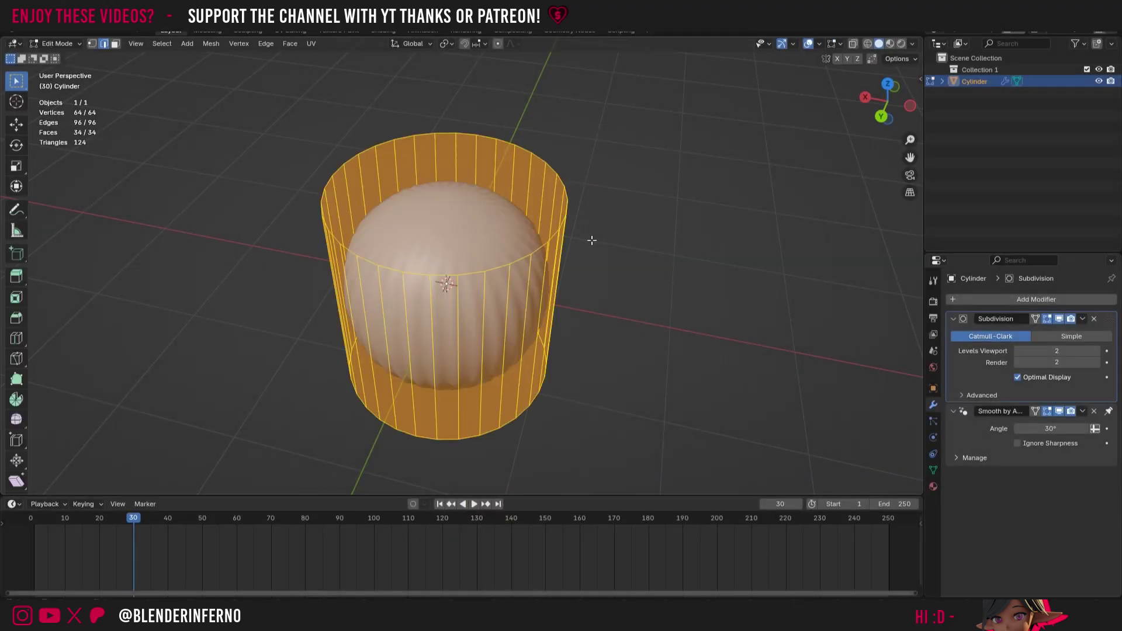
In face select mode, try several side face strips, then select the cylinder's top cap face
left_click(517, 220)
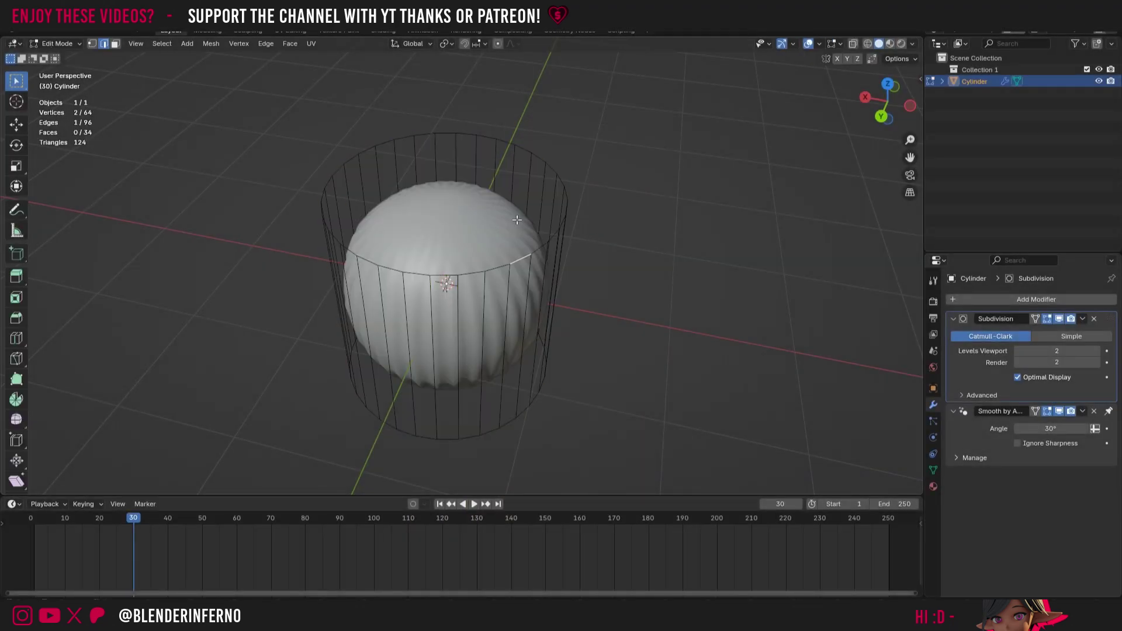
key("3")
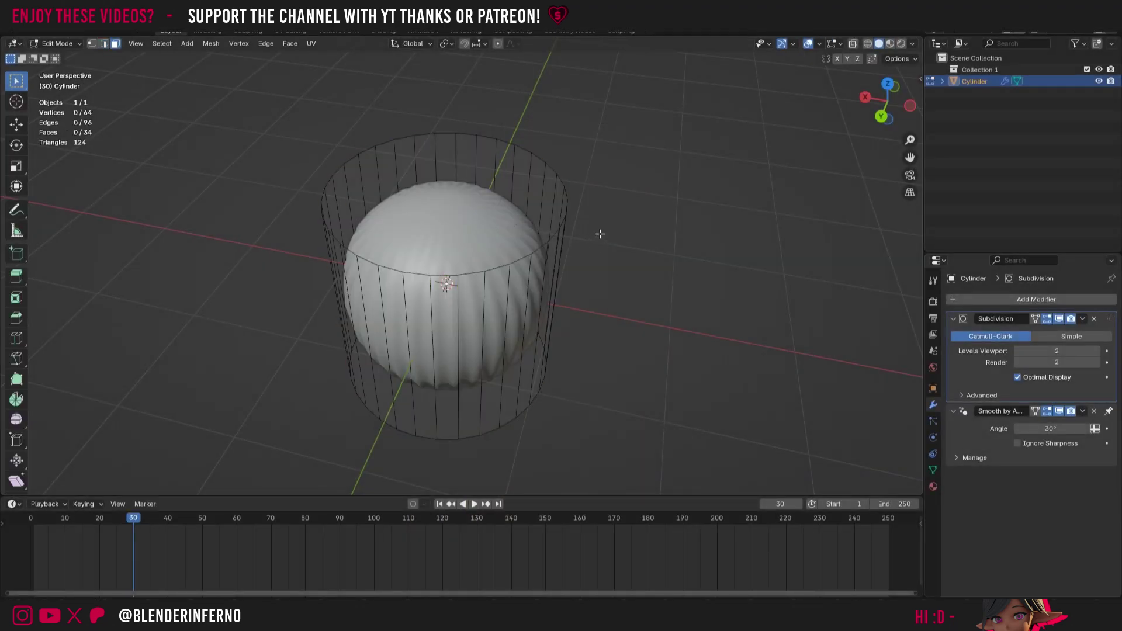
left_click(469, 192)
left_click(449, 348)
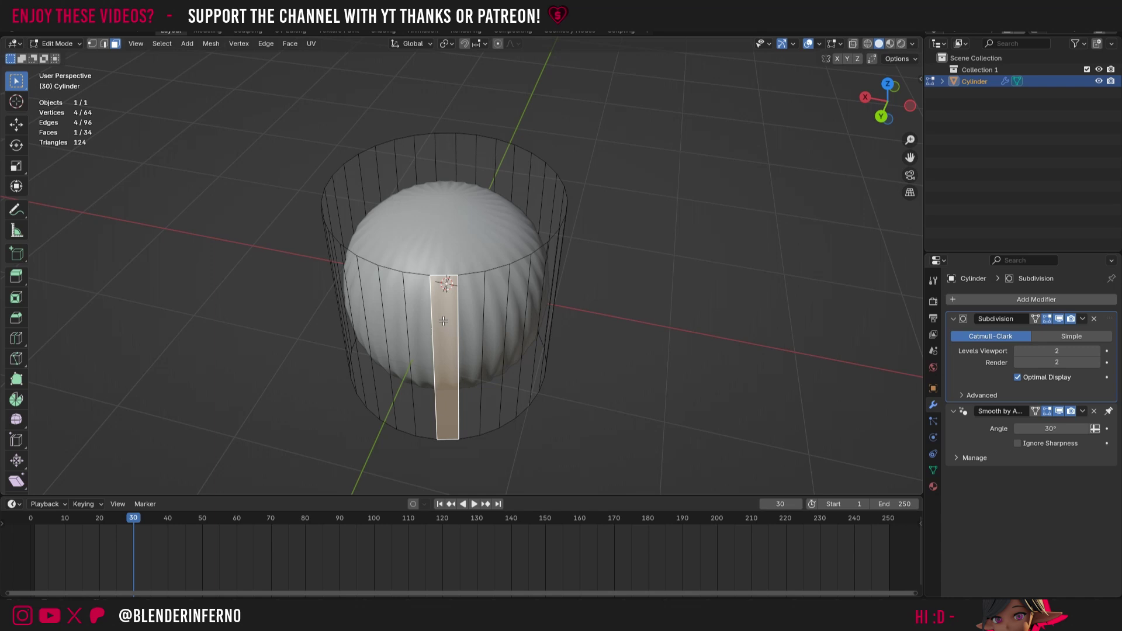
left_click(472, 317)
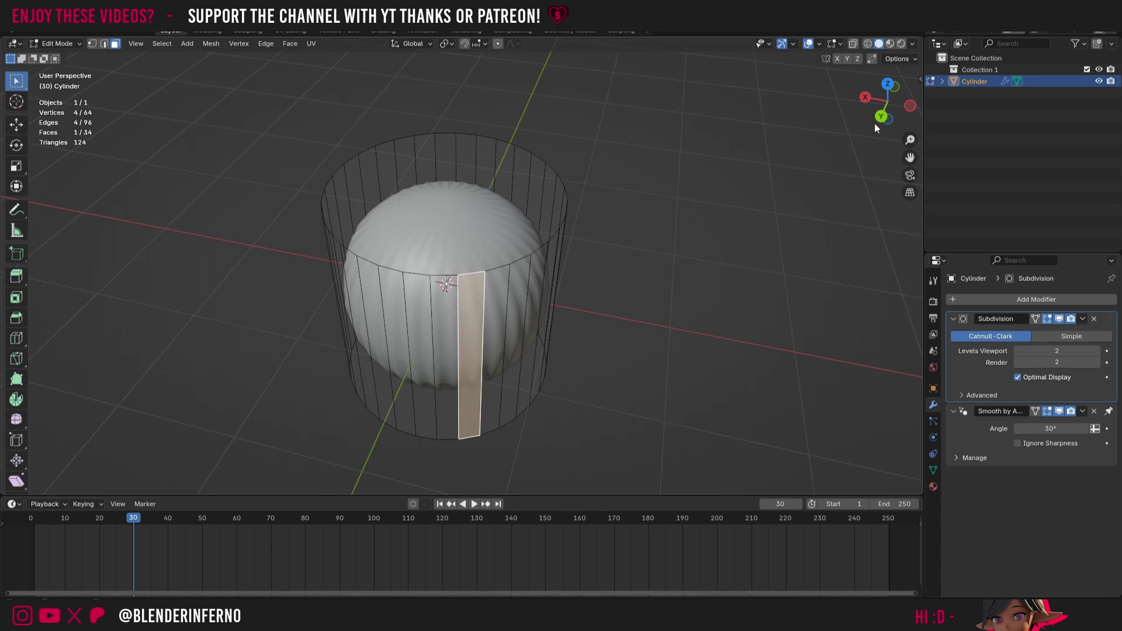
left_click_drag(876, 128, 879, 109)
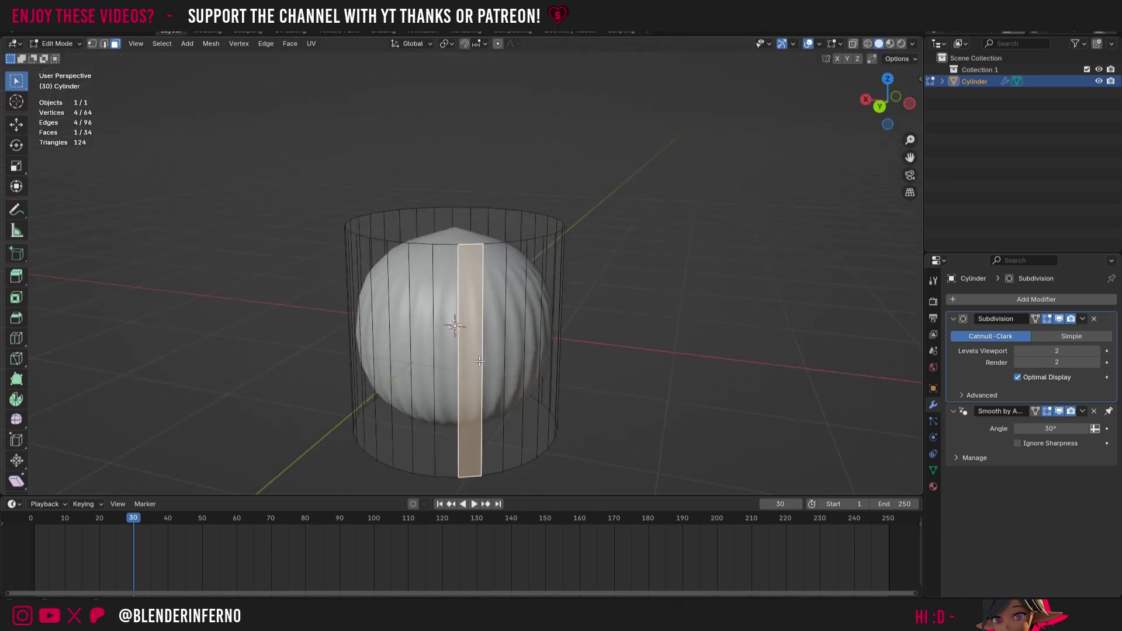
left_click(435, 363)
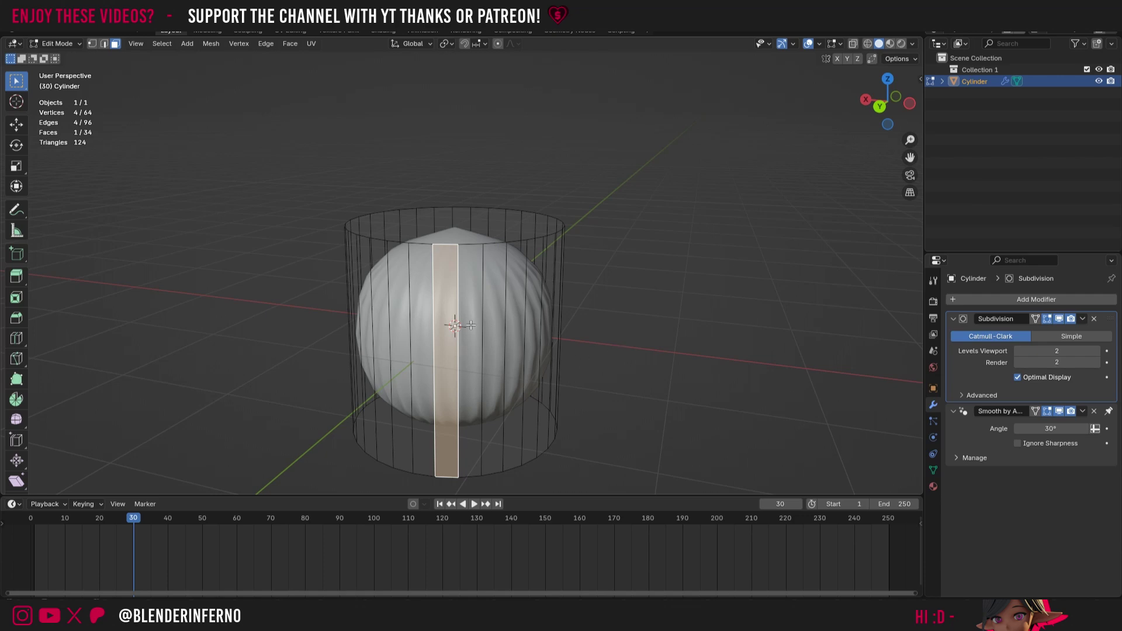
left_click_drag(887, 101, 890, 111)
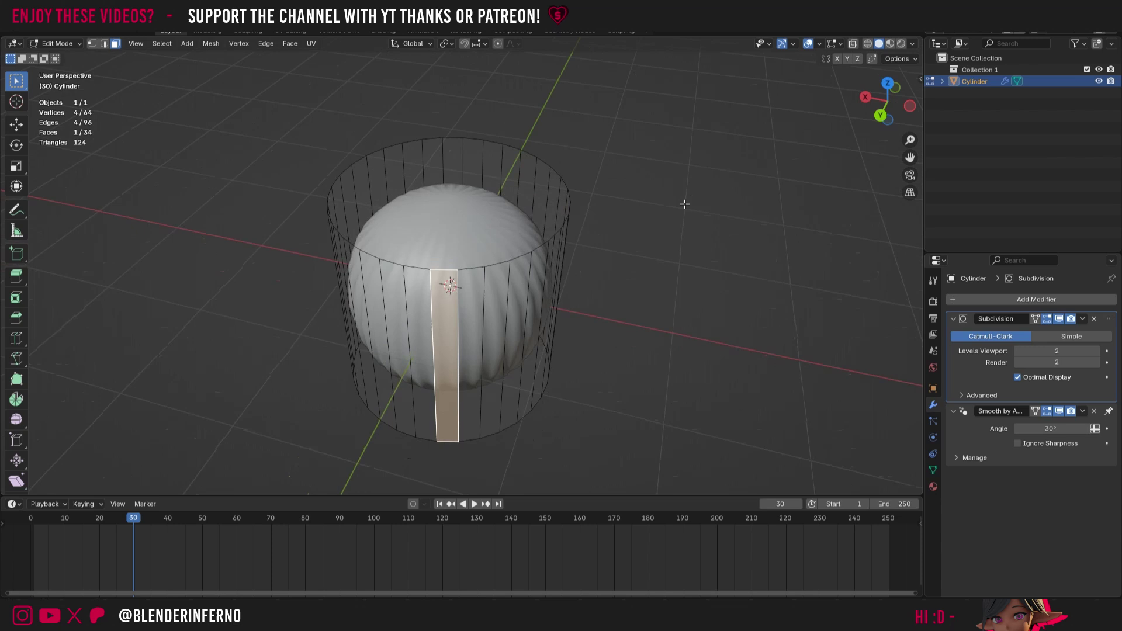
left_click(502, 201)
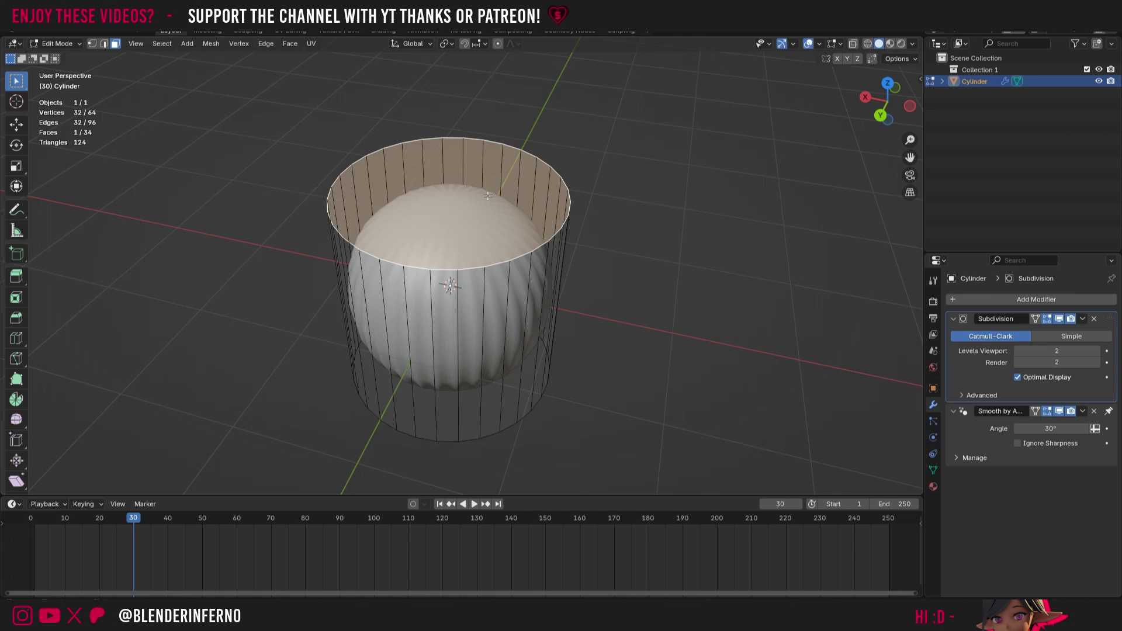
Inset the cylinder's top cap face by 0.472 m
key("i")
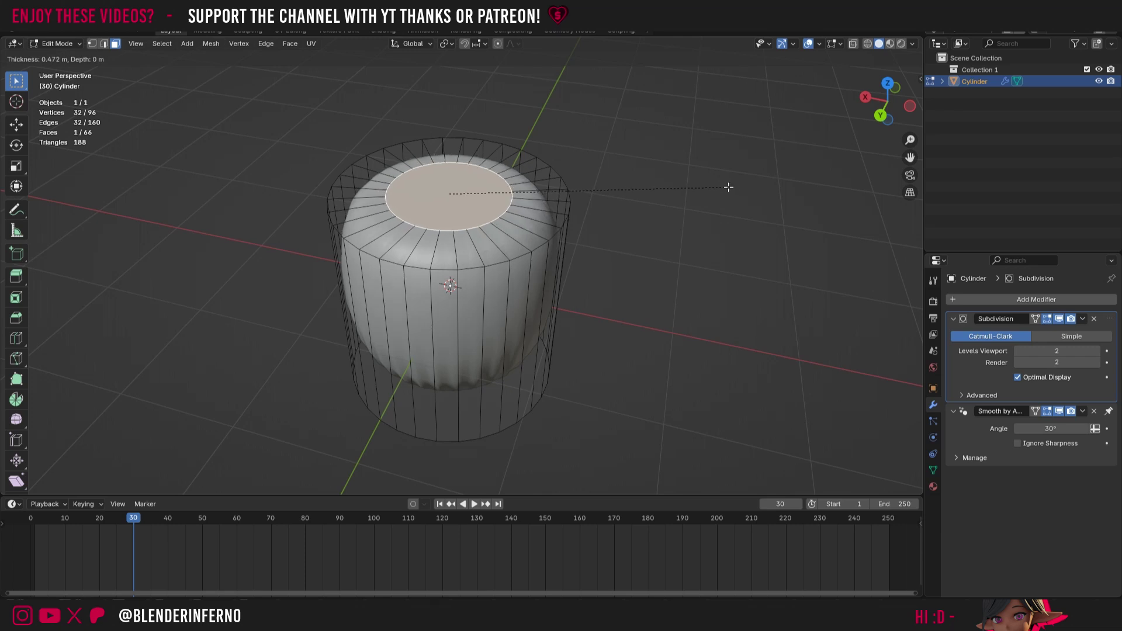
left_click(728, 187)
middle_click_drag(729, 187, 484, 274)
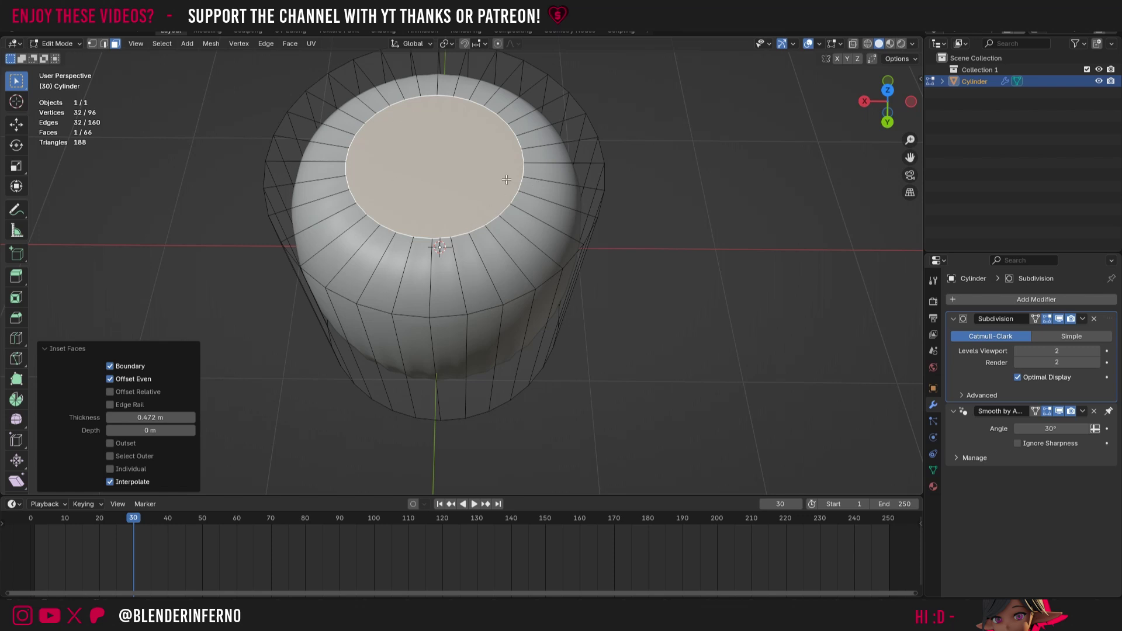
Delete the inset top face and select the edge loop around the resulting hole
key("x")
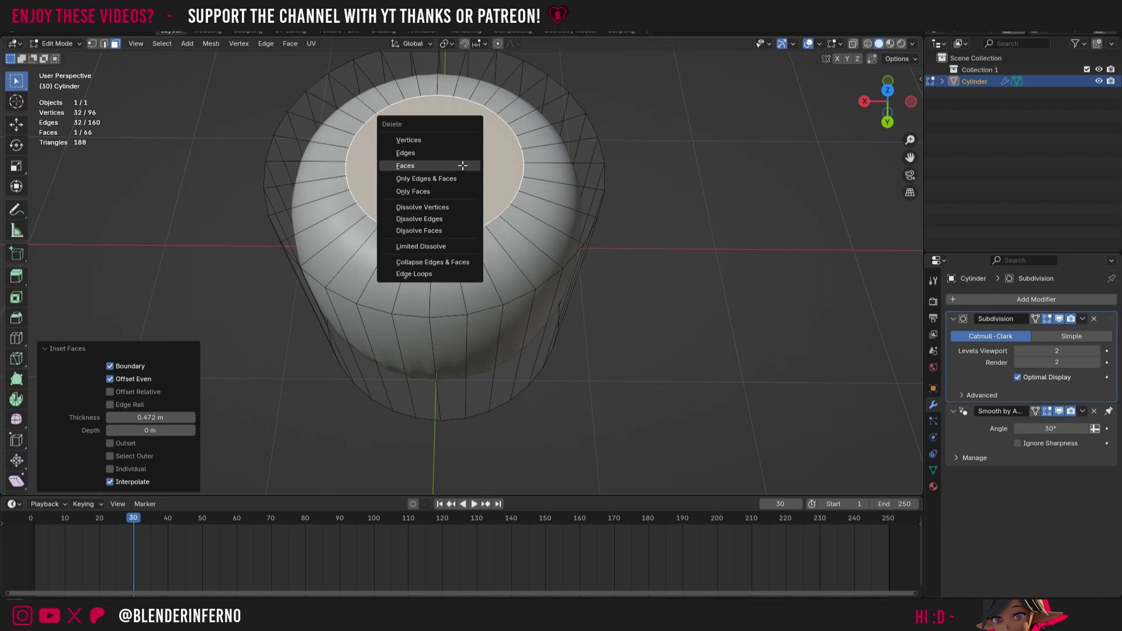
left_click(421, 168)
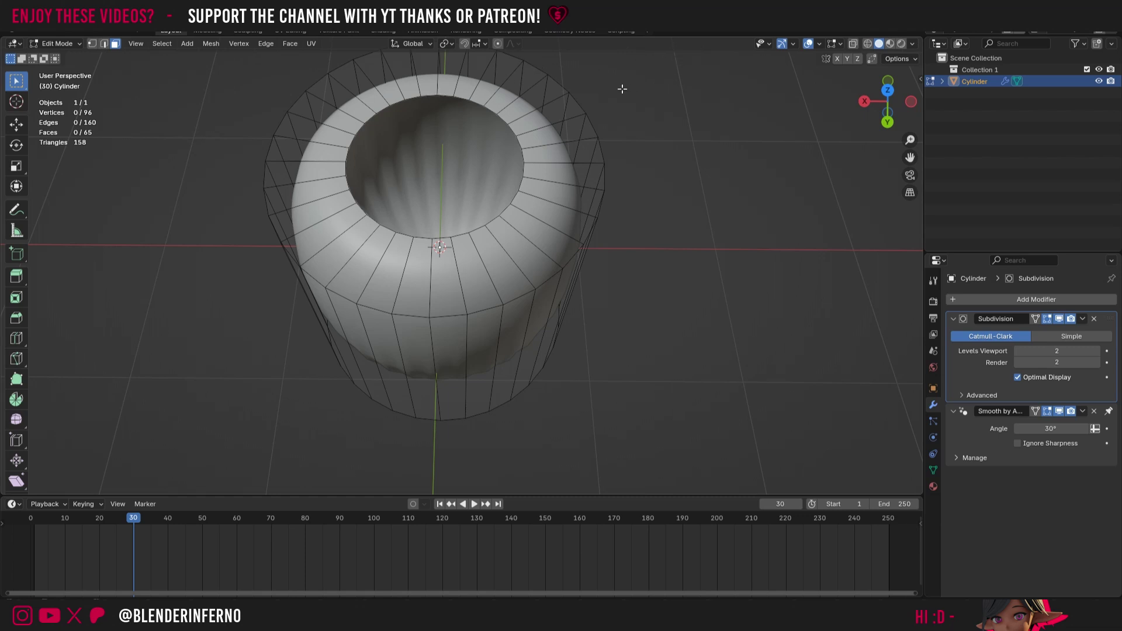
key("2")
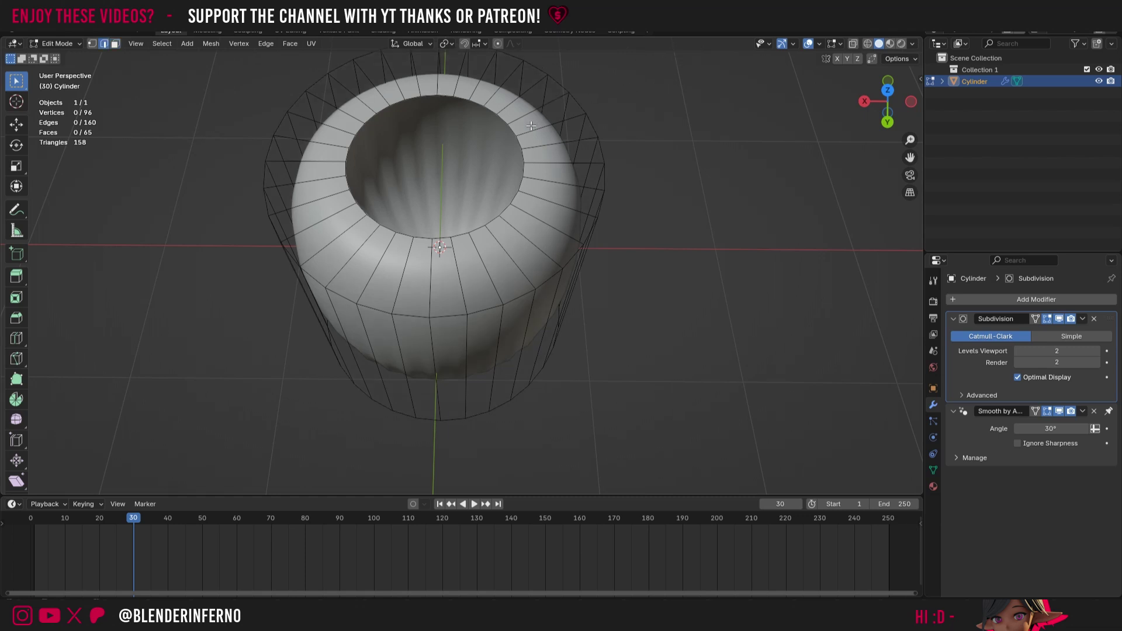
left_click(524, 171, "alt")
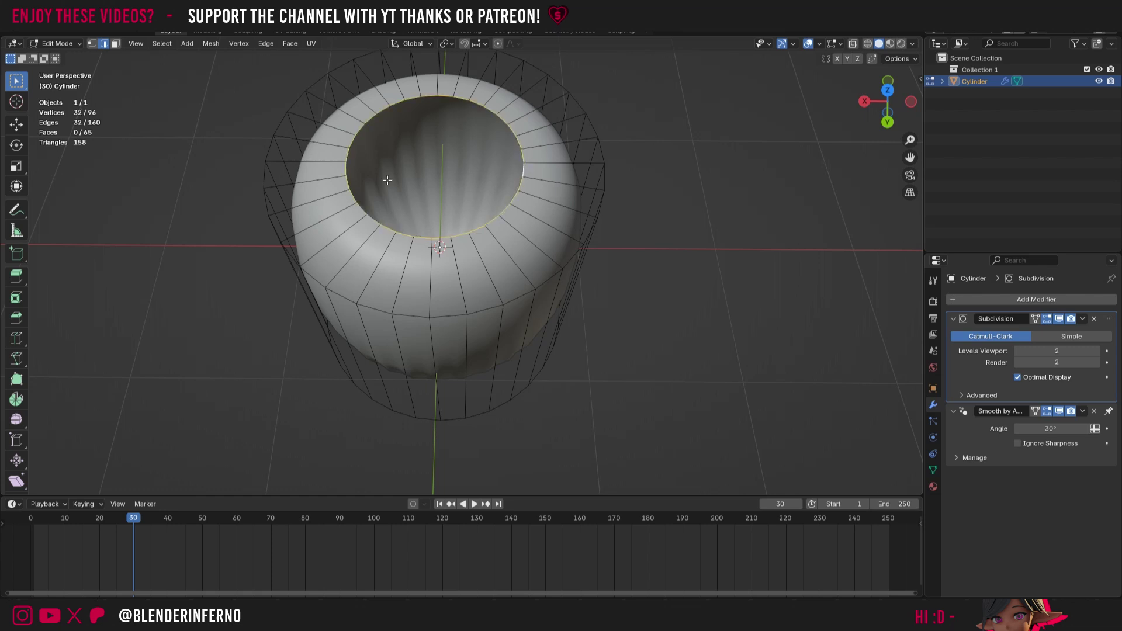
Grid Fill the top hole with span 8 and raise the offset to 4
left_click(288, 43)
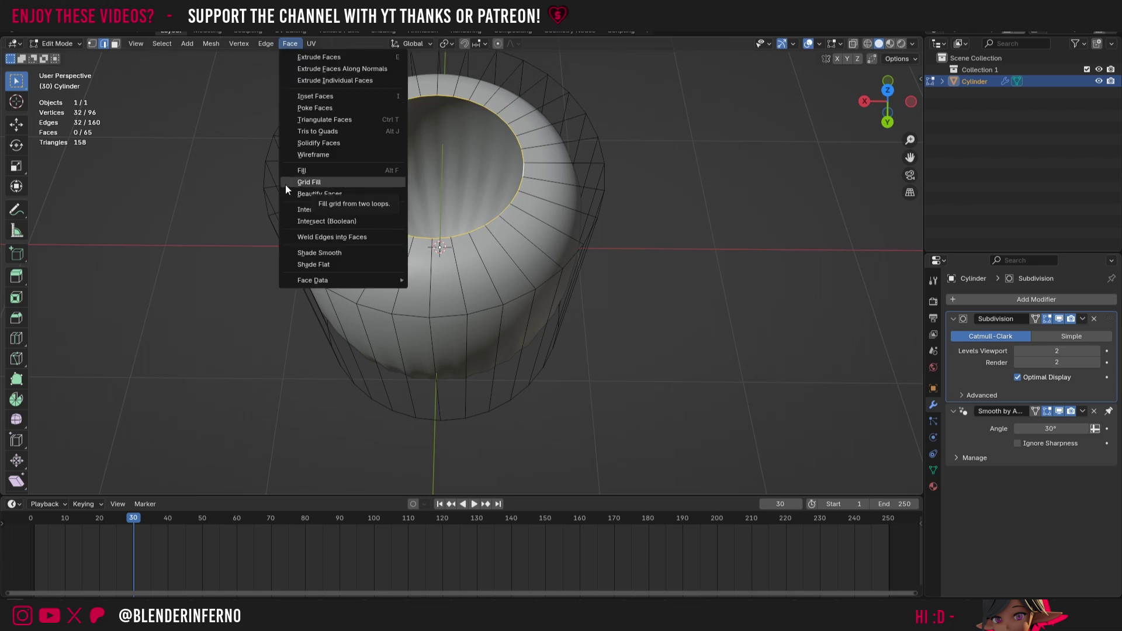
left_click(310, 182)
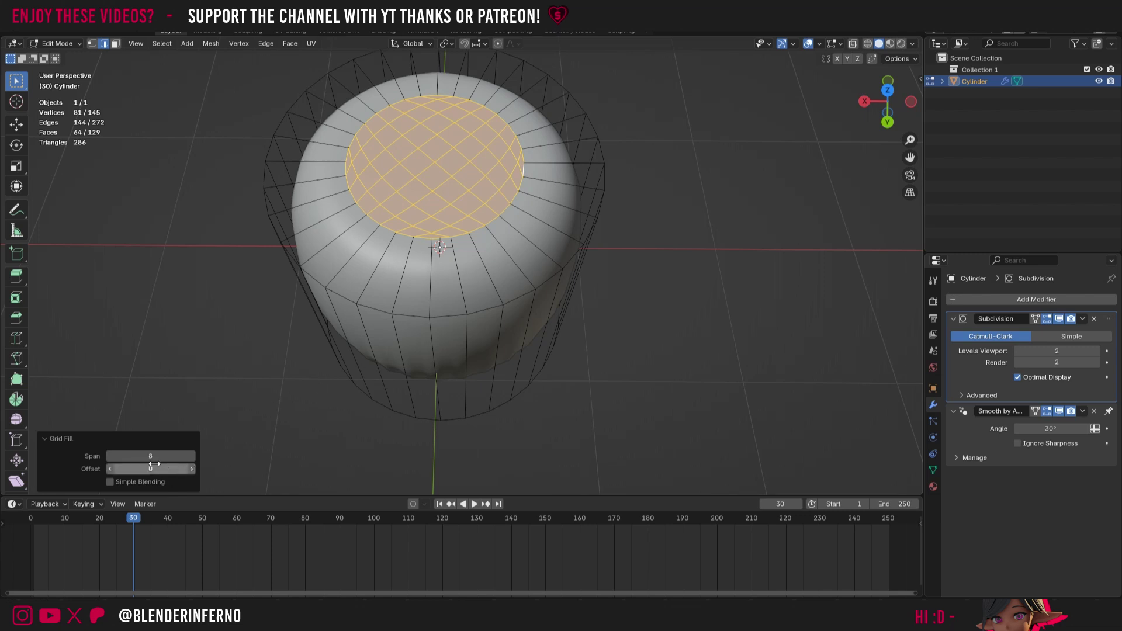
left_click(194, 468)
left_click(193, 469)
left_click(193, 469)
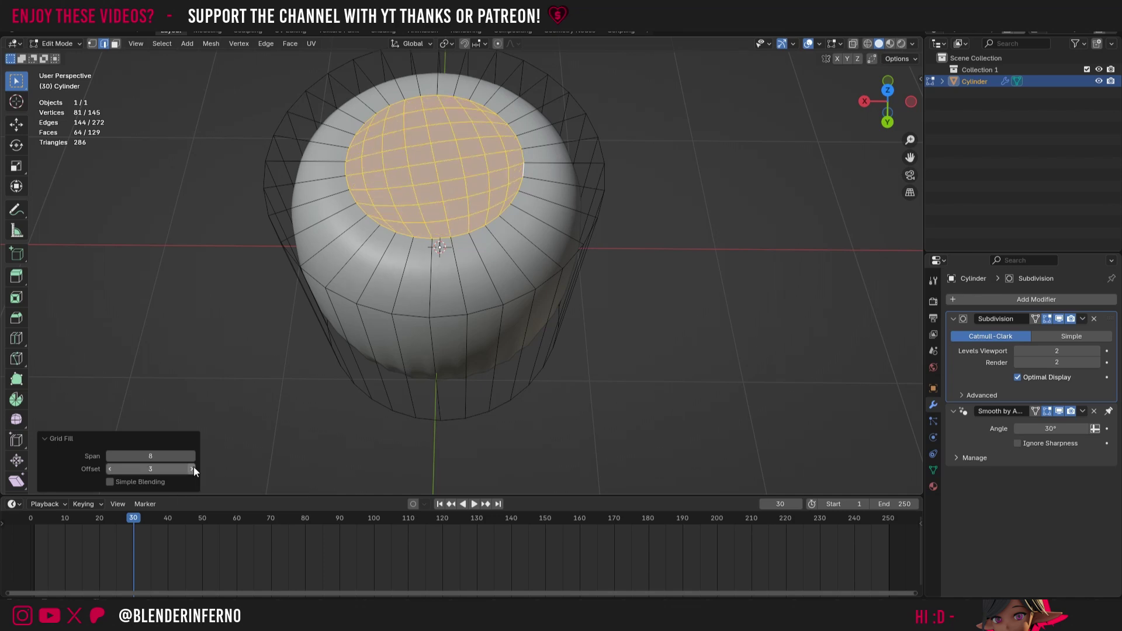
left_click(193, 469)
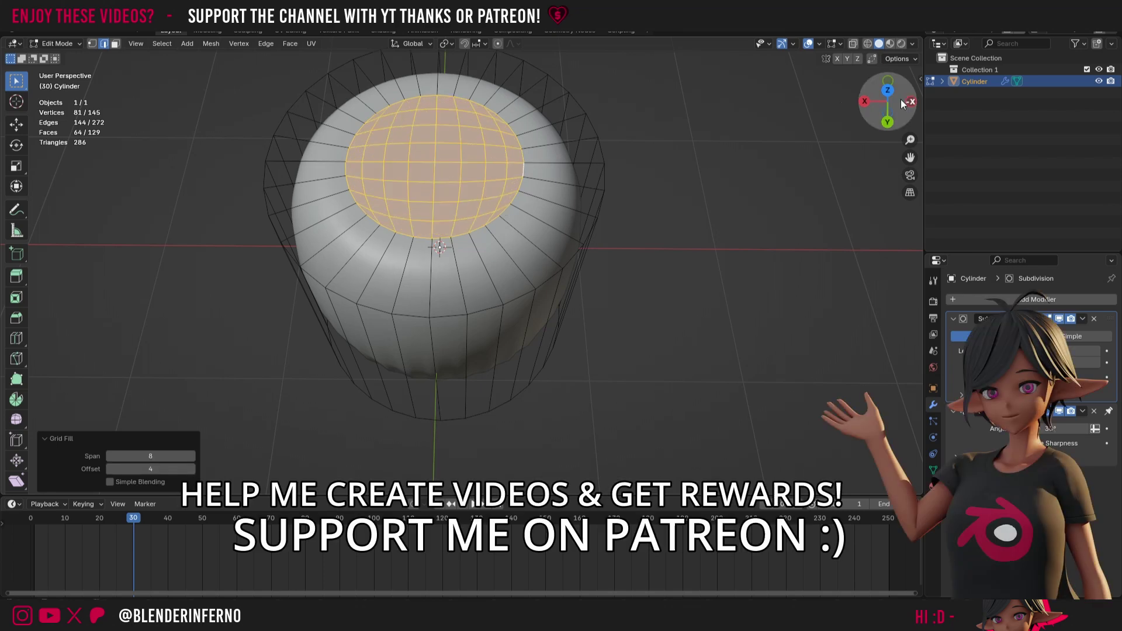
Inset the cylinder's bottom cap face and delete its centre, leaving a rimmed hole
left_click_drag(897, 107, 706, 255)
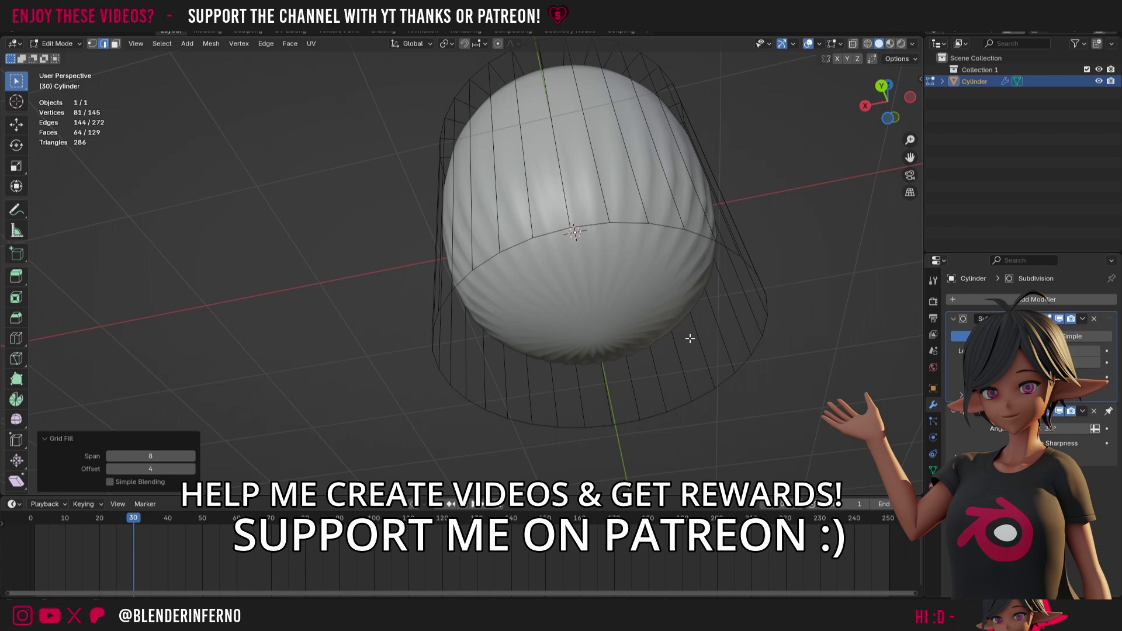
key("3")
left_click(708, 305)
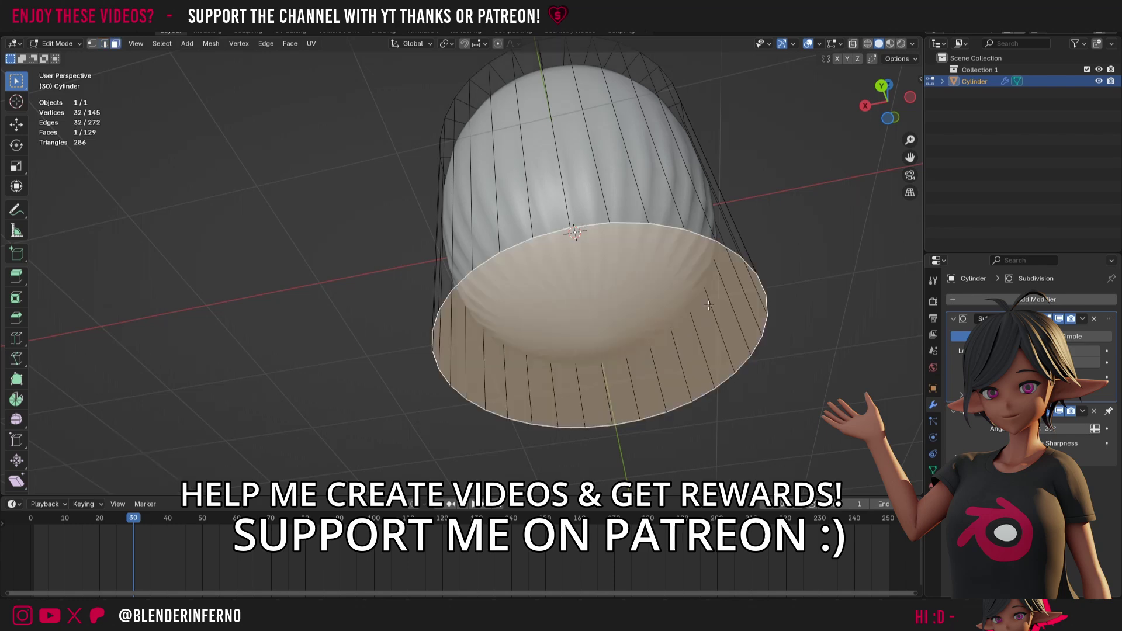
key("i")
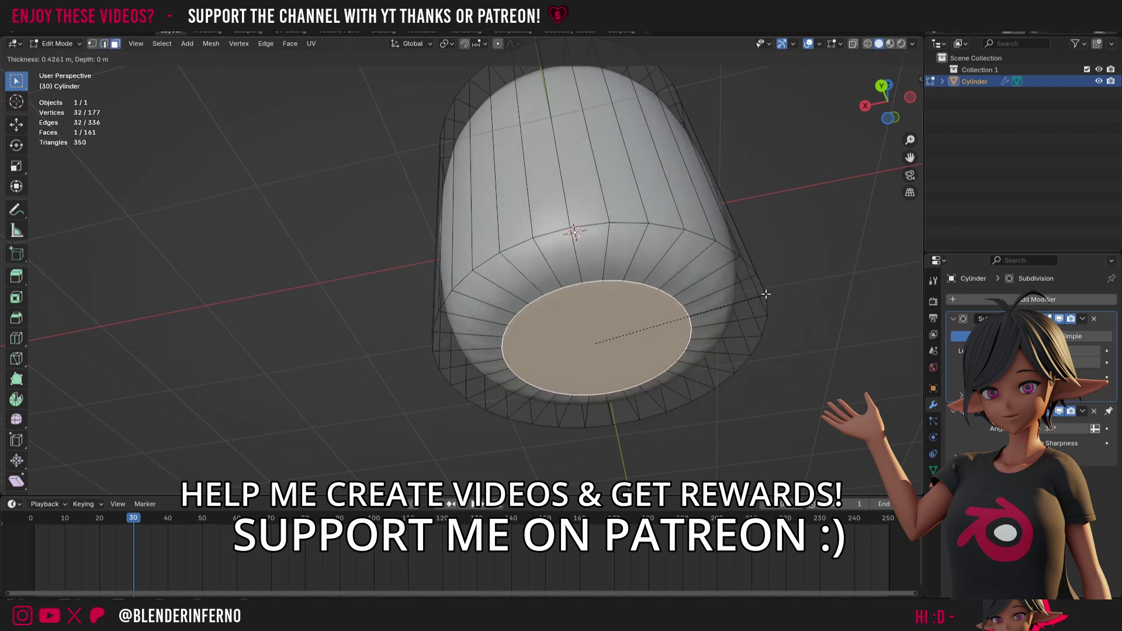
left_click(766, 294)
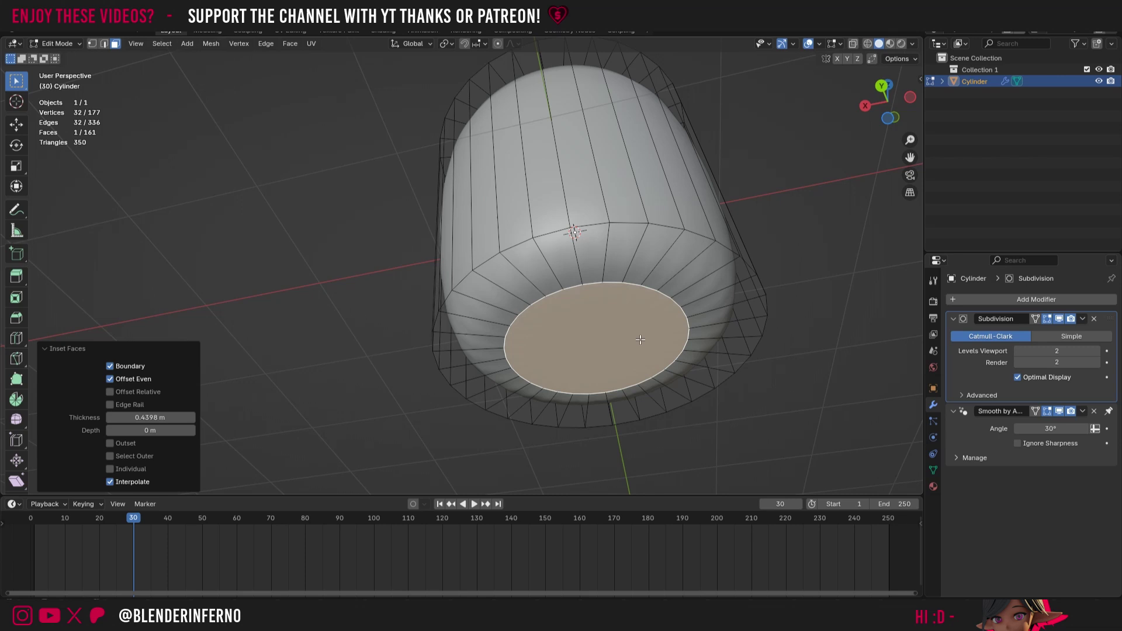
key("x")
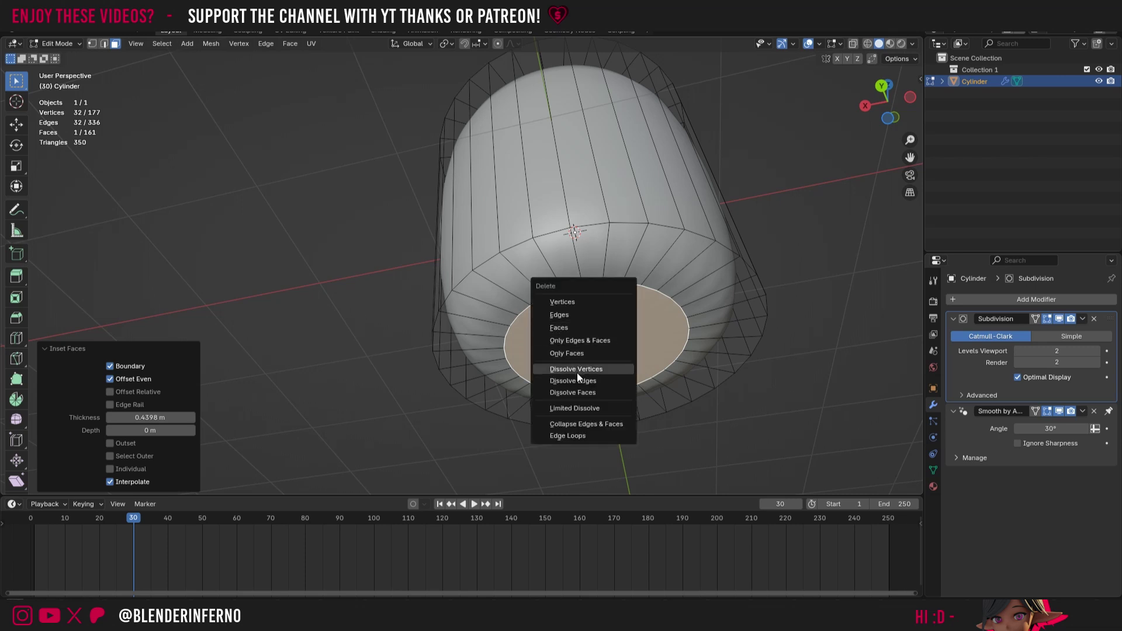
left_click(559, 326)
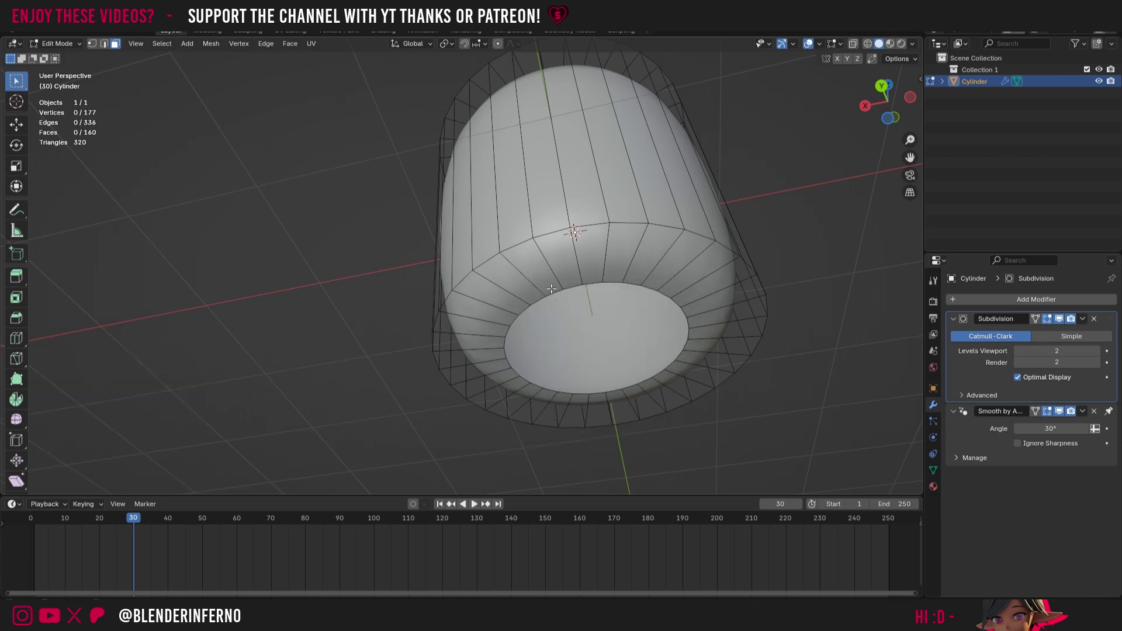
Loop-select the bottom hole's rim, Grid Fill it at span 8, offset 4, and return to Object Mode
key("2")
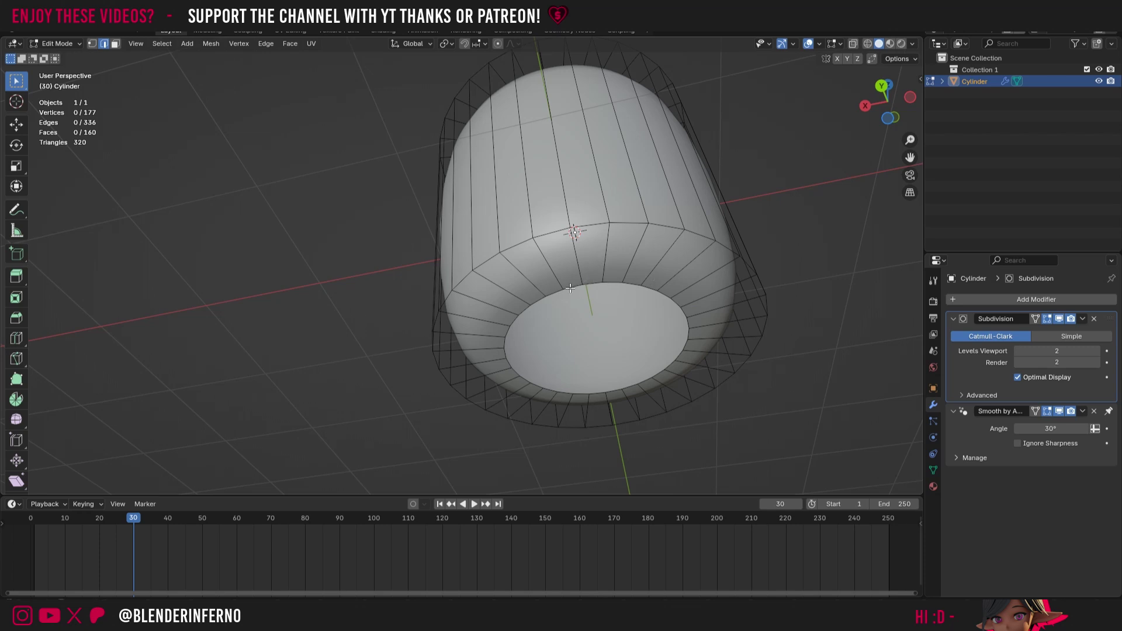
left_click(573, 288, "alt")
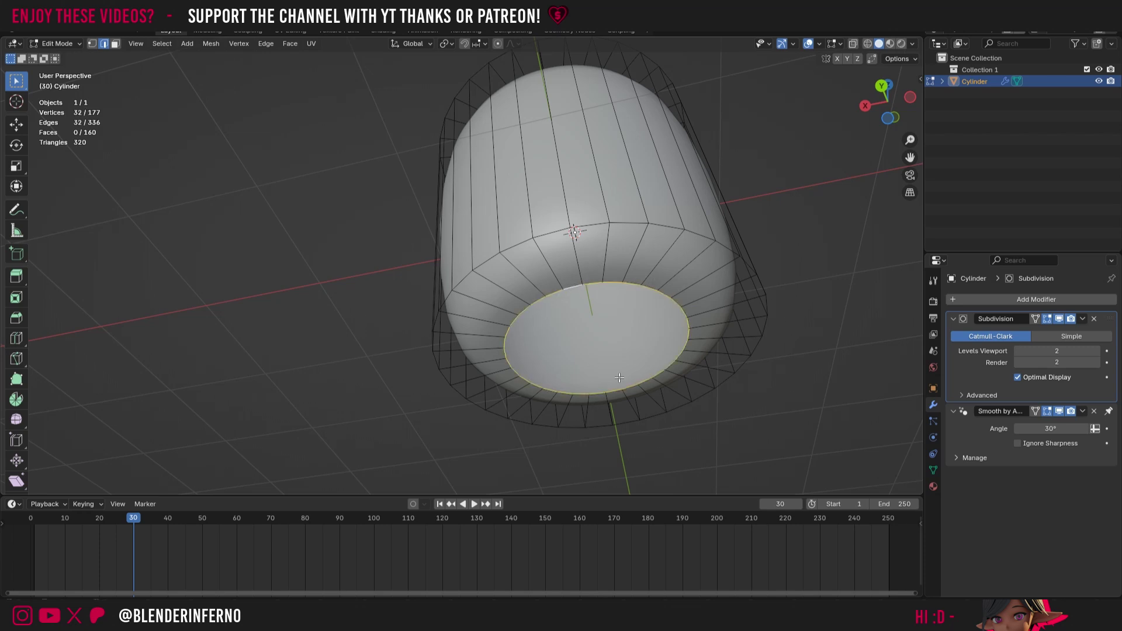
left_click(291, 42)
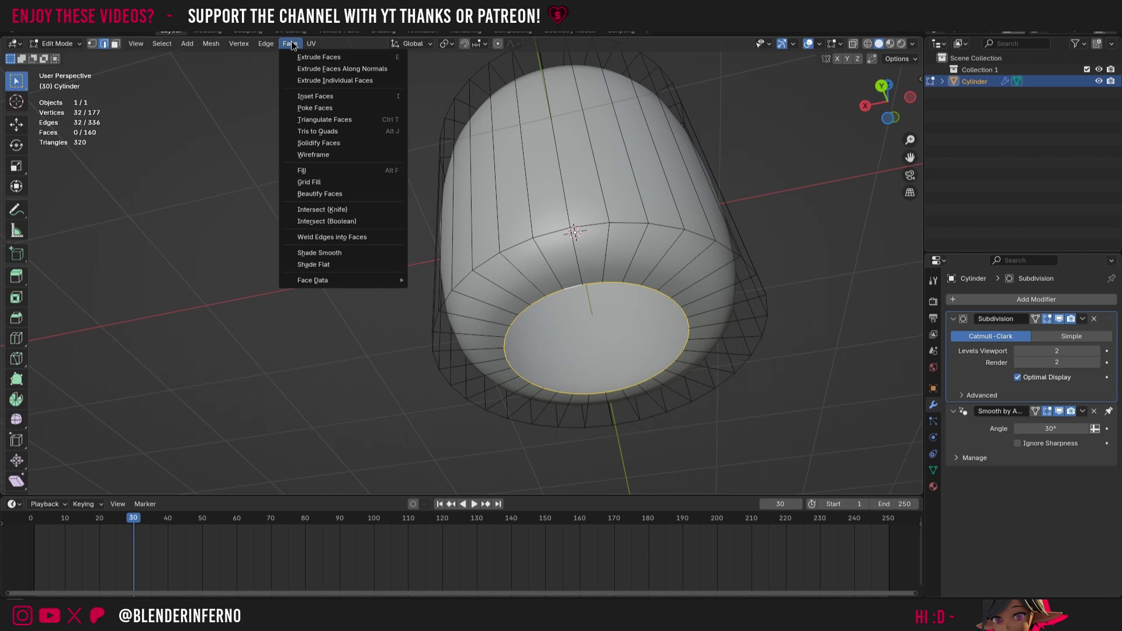
left_click(313, 181)
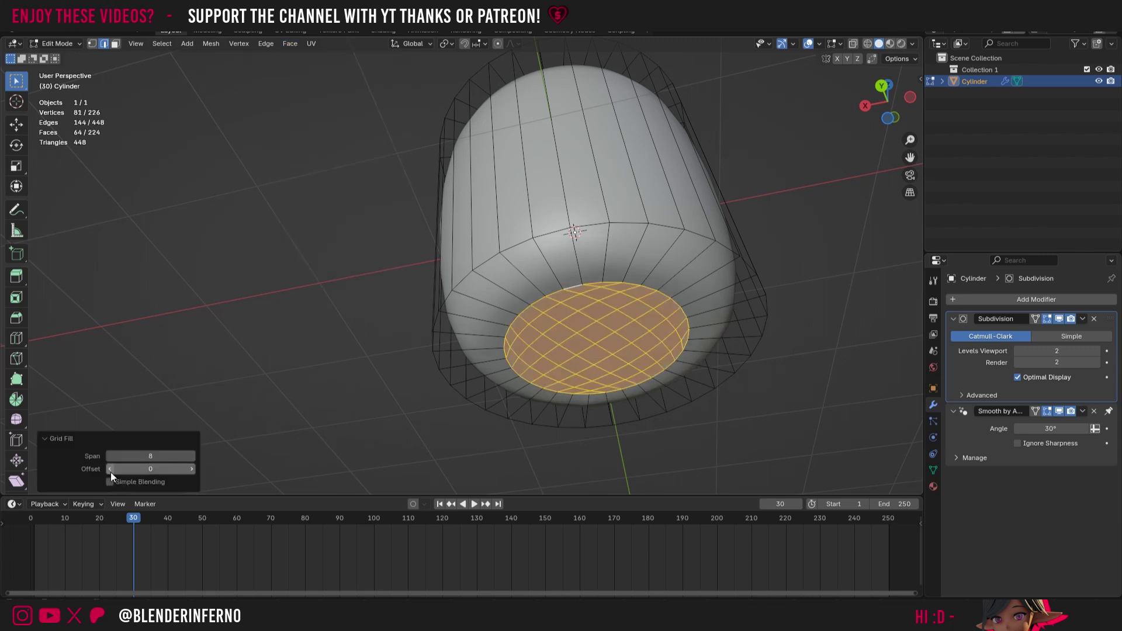
left_click(192, 468)
left_click(192, 469)
left_click(191, 469)
left_click(191, 469)
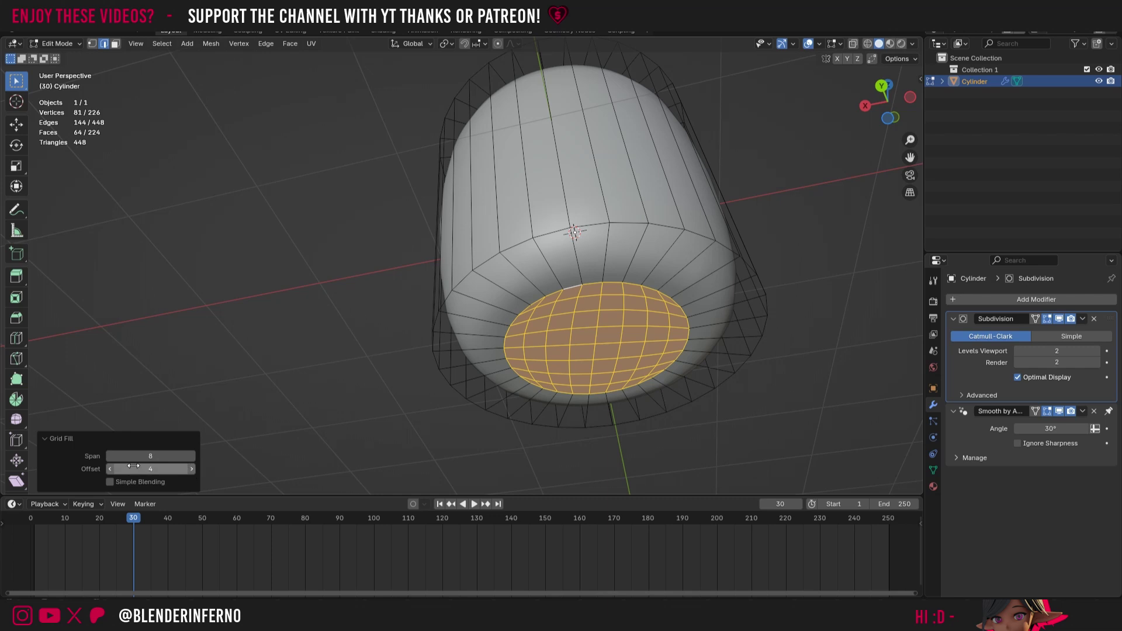
left_click(110, 469)
key("Tab")
left_click_drag(888, 96, 909, 111)
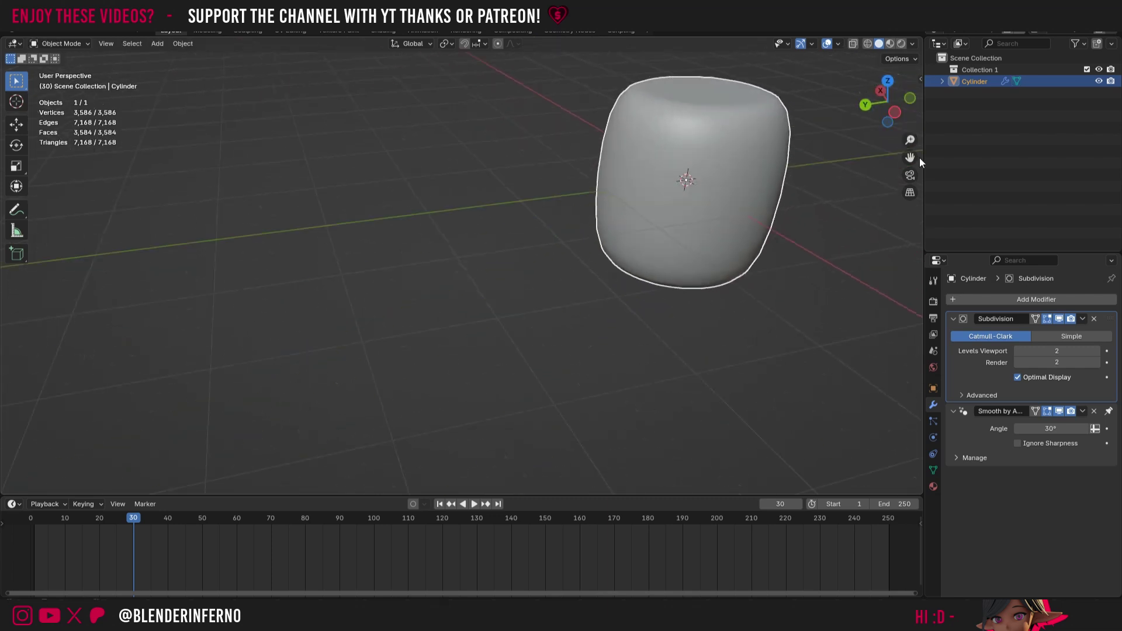
left_click_drag(912, 157, 859, 213)
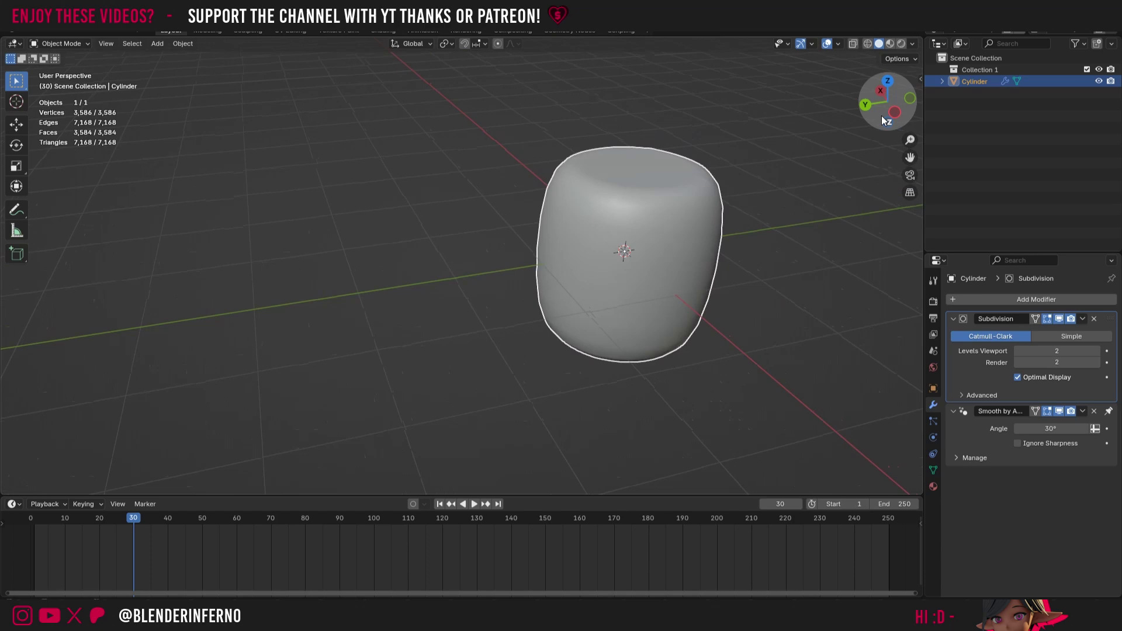
left_click_drag(887, 100, 898, 108)
key("Tab")
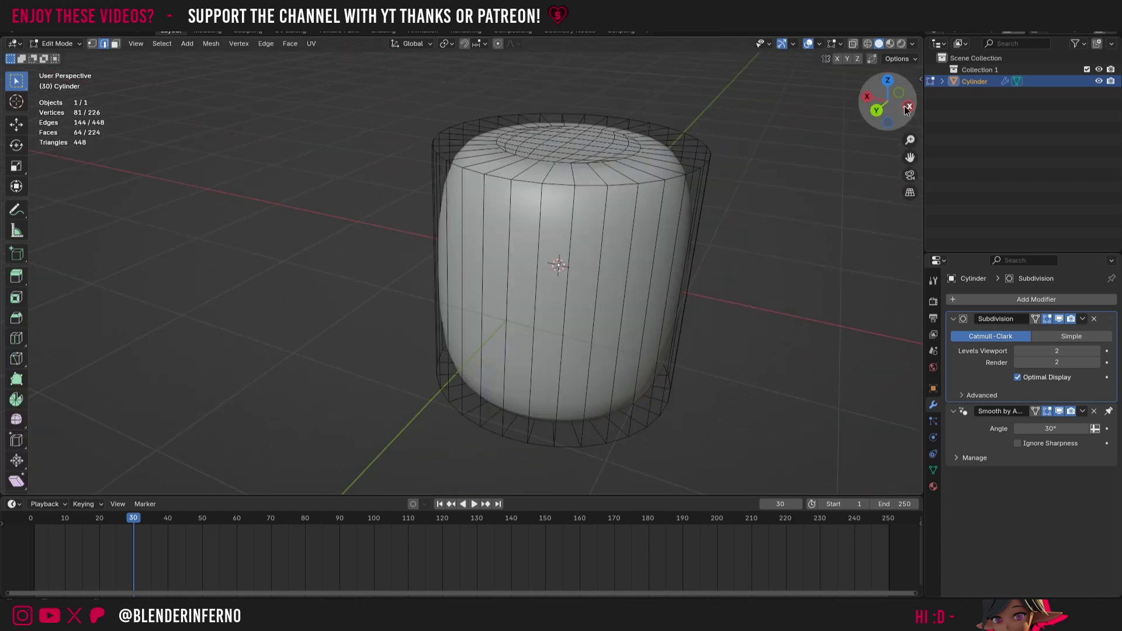
left_click_drag(887, 102, 889, 120)
key("Tab")
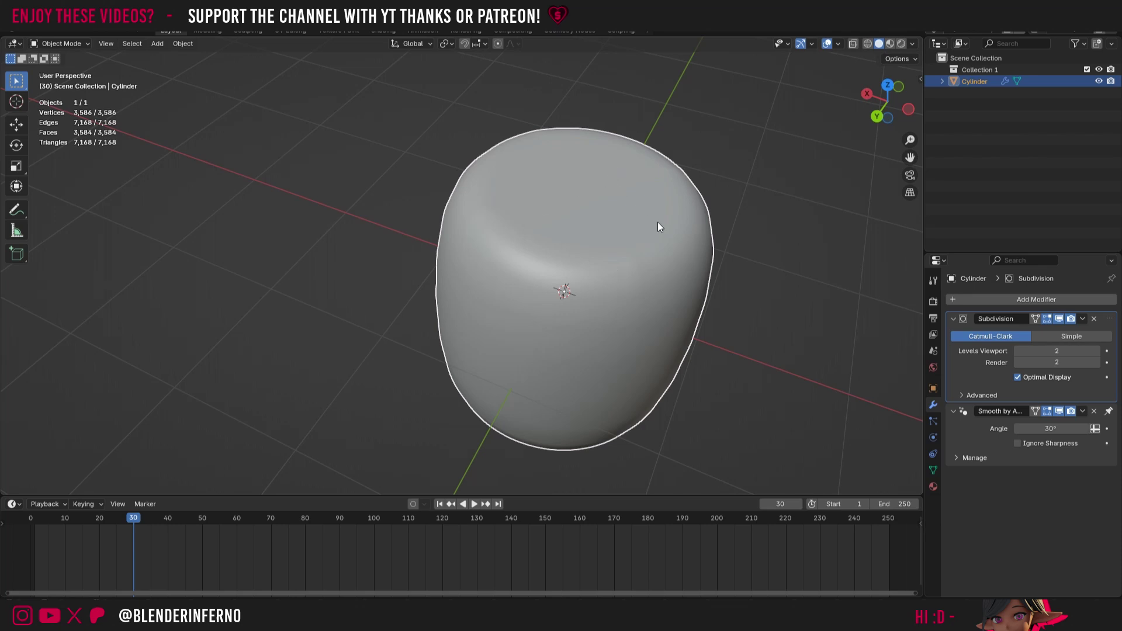
mouse_move(882, 103)
left_mouse_down()
mouse_move(874, 111)
mouse_move(870, 93)
mouse_move(879, 123)
mouse_move(877, 111)
left_mouse_up()
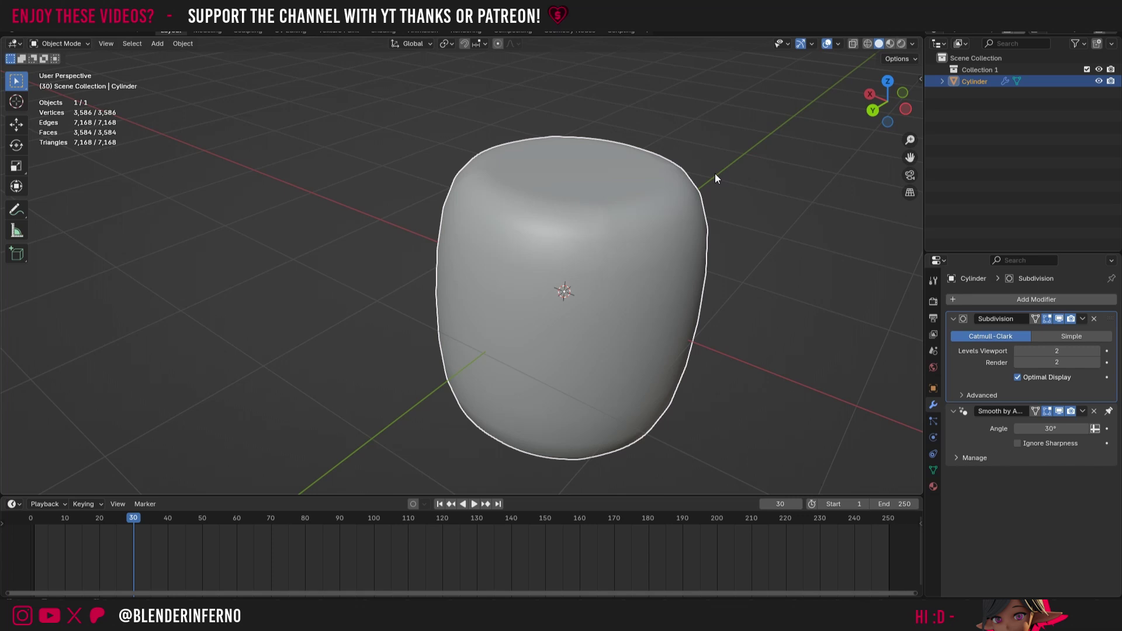
right_click(715, 178)
In Edit Mode face select, loop-select the 32 faces around the cylinder's top rim
key("Tab")
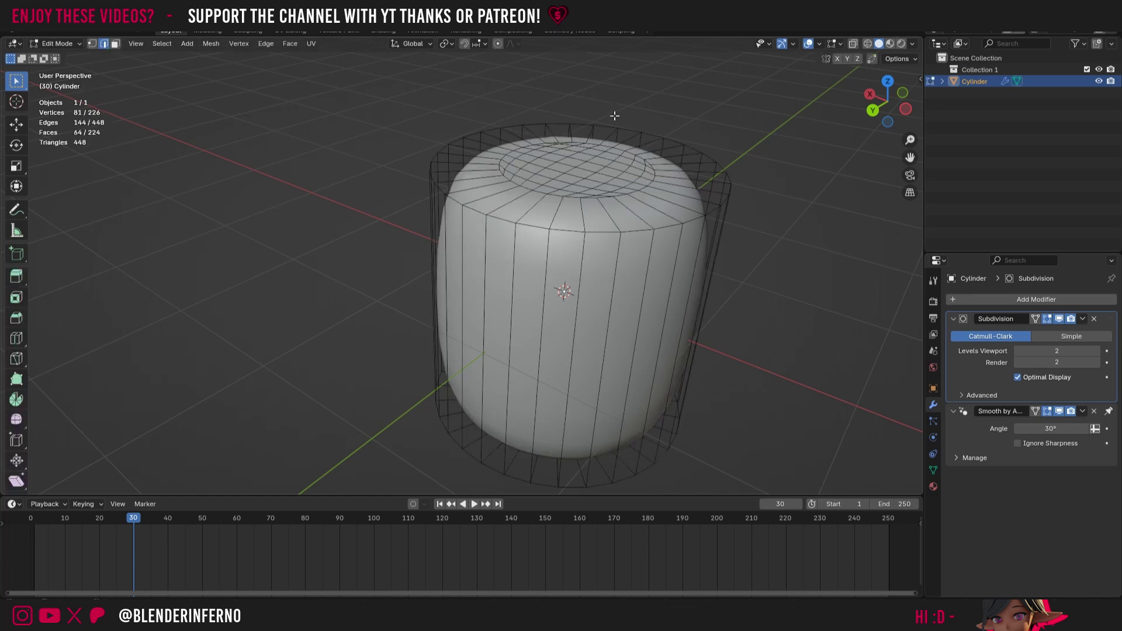
key("3")
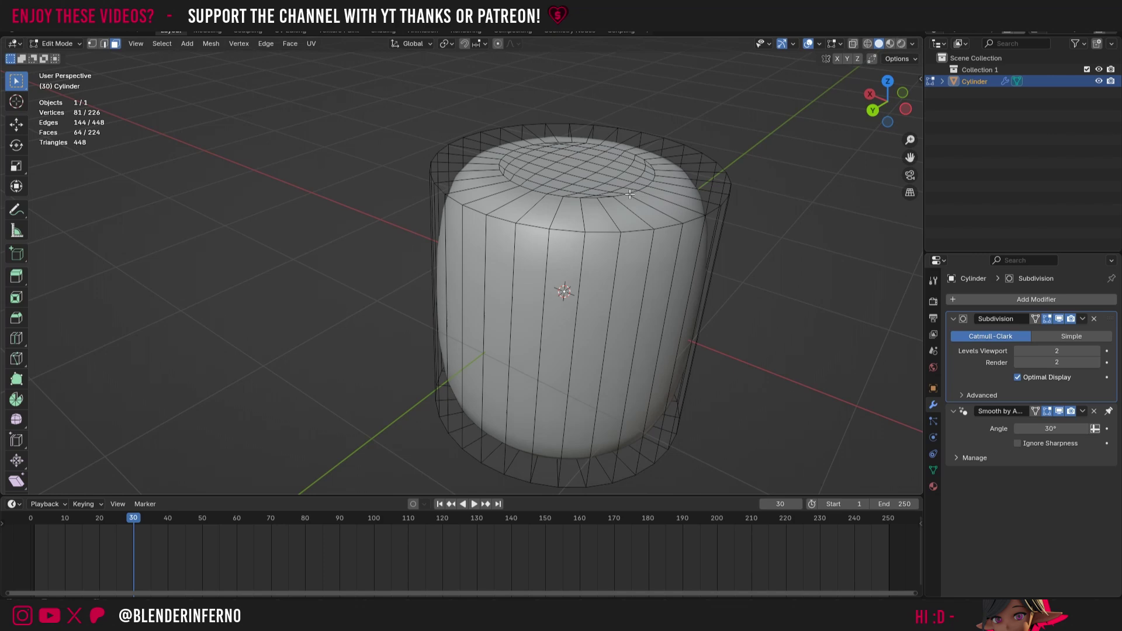
left_click(583, 217, "alt")
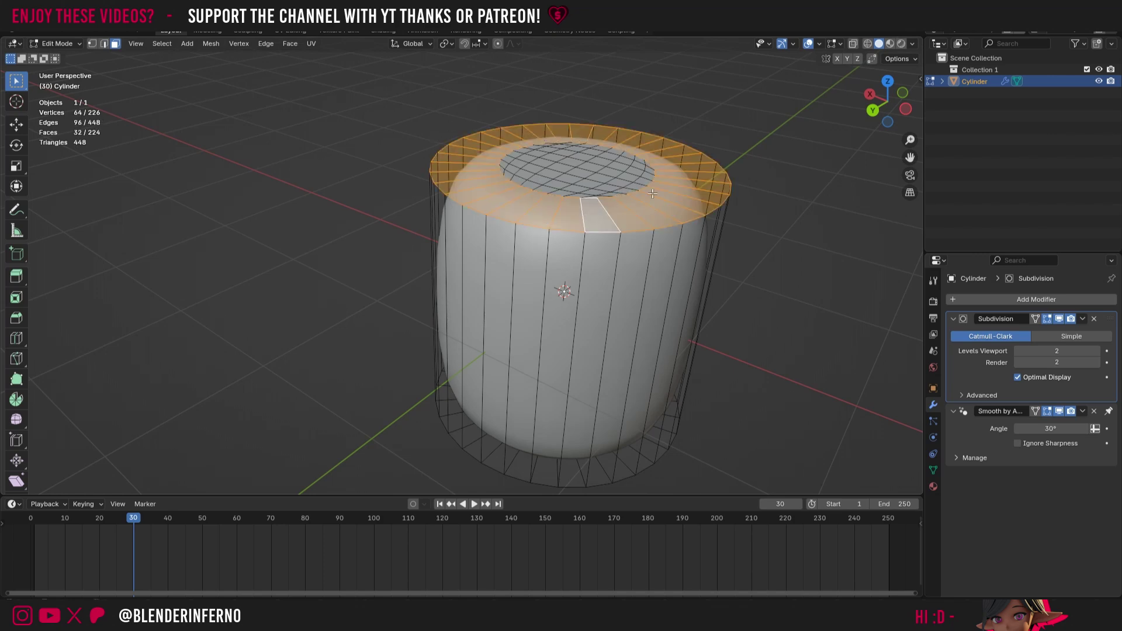
Check the face context menu, preview the smoothing in Object Mode, then return to Edit Mode and recentre the view
right_click(704, 244)
mouse_move(701, 230)
key("Tab")
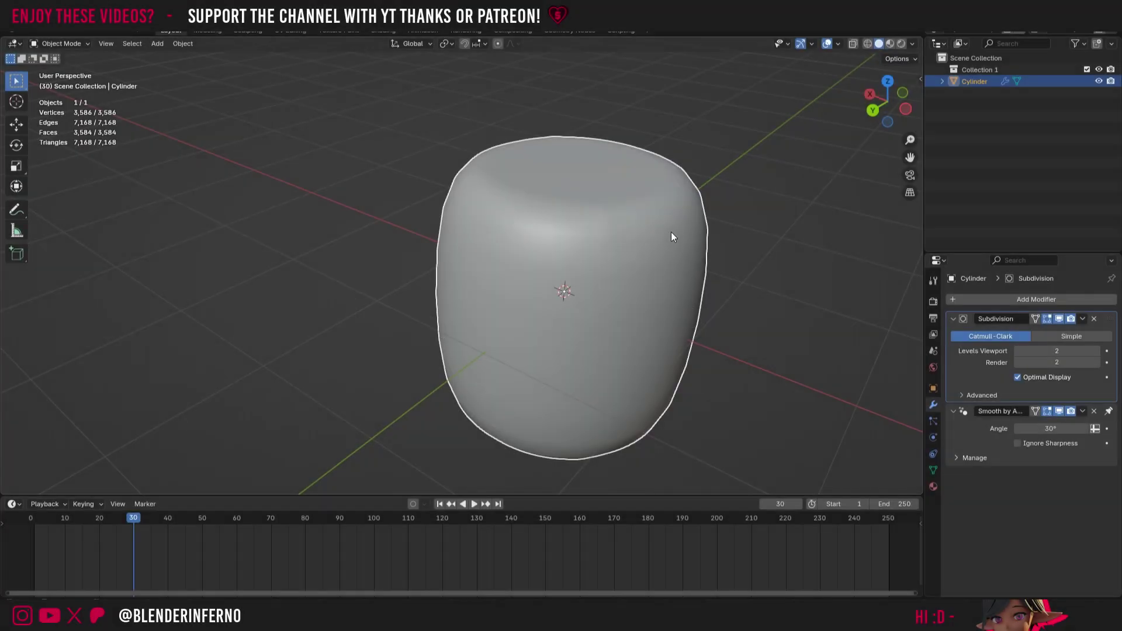
key("Tab")
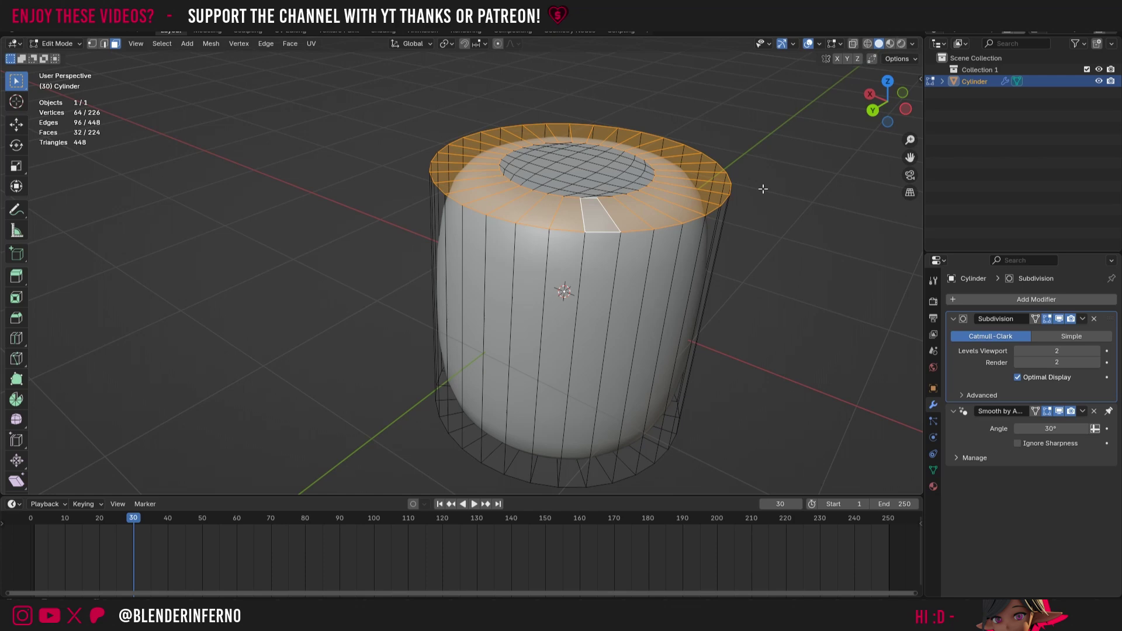
scroll(763, 189, "up", 2)
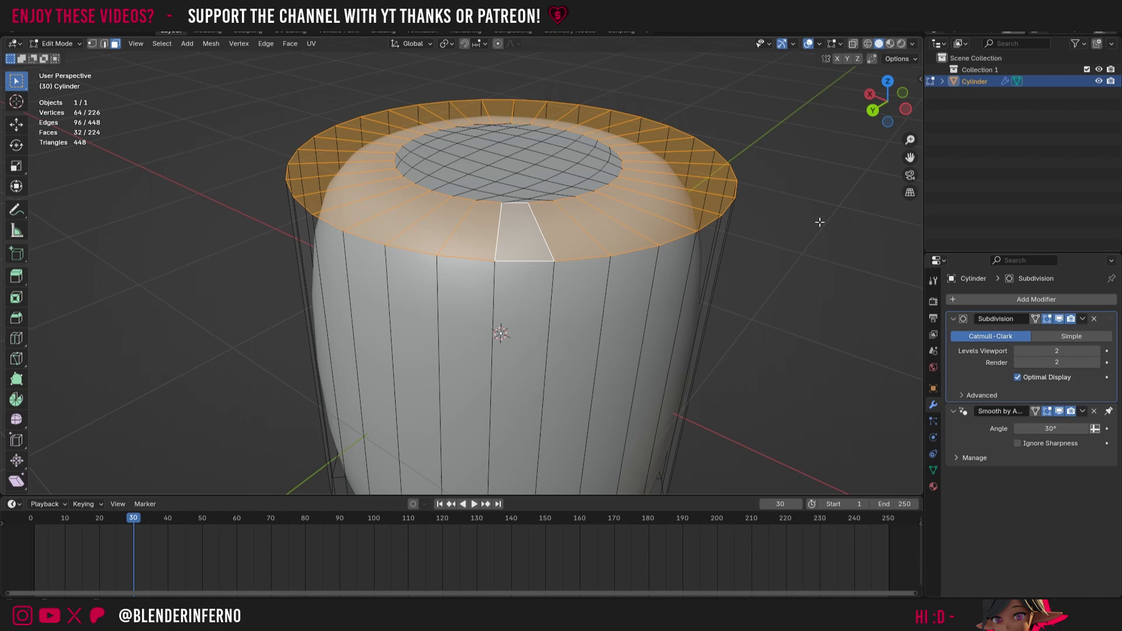
scroll(907, 152, "down", 2)
left_click_drag(910, 157, 899, 129)
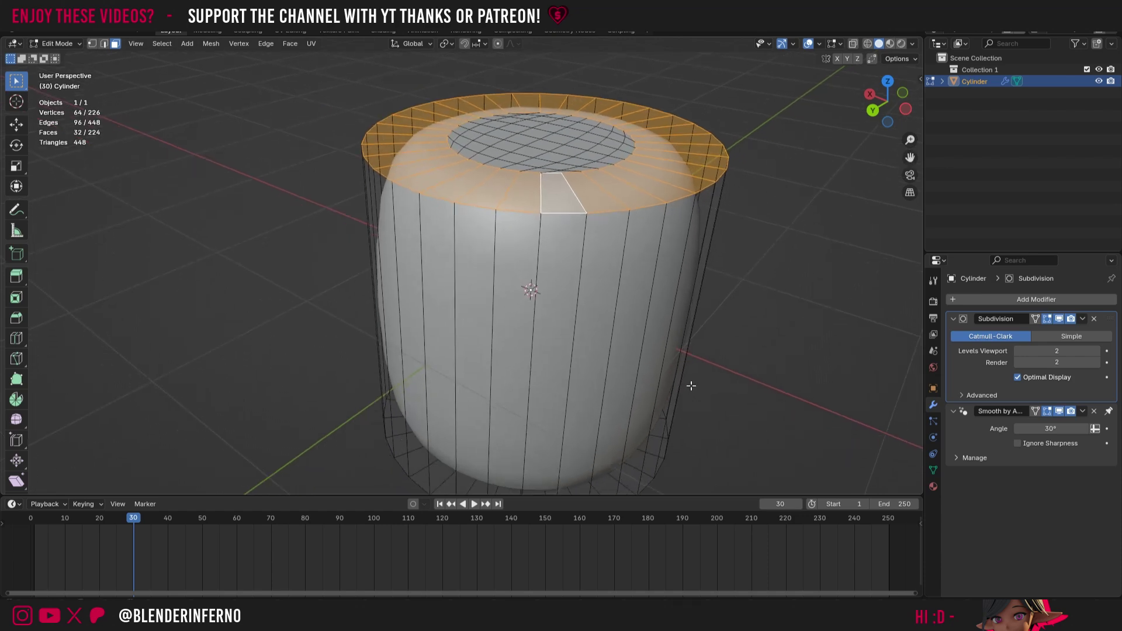
Add a loop cut around the cylinder wall, slid up to factor -0.957 just under the top rim
key("ctrl+r")
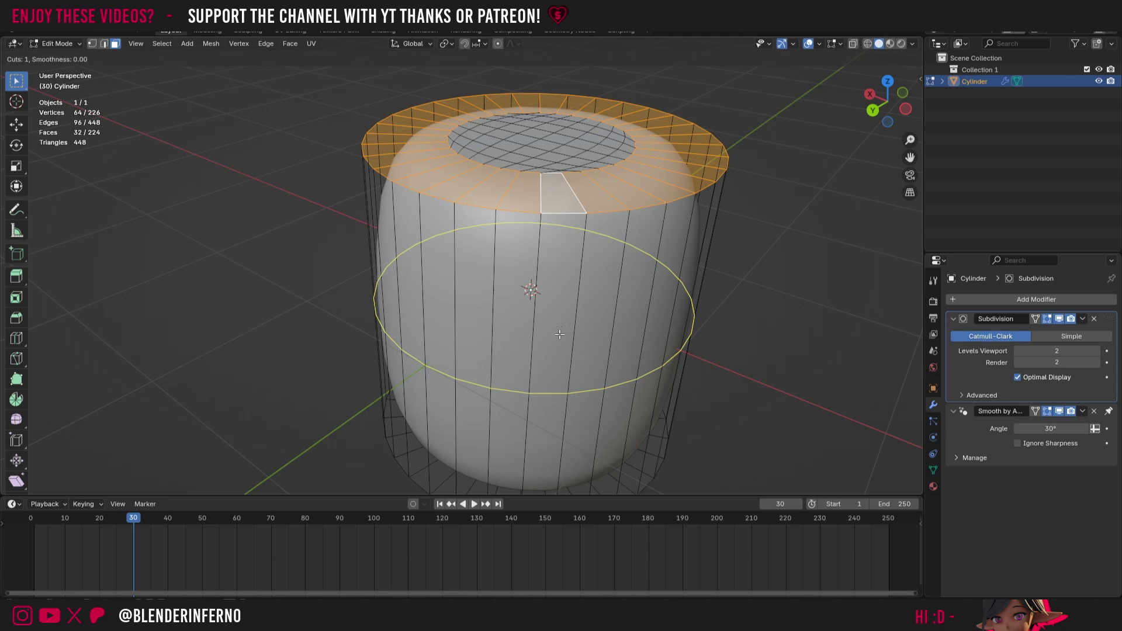
left_click(555, 371)
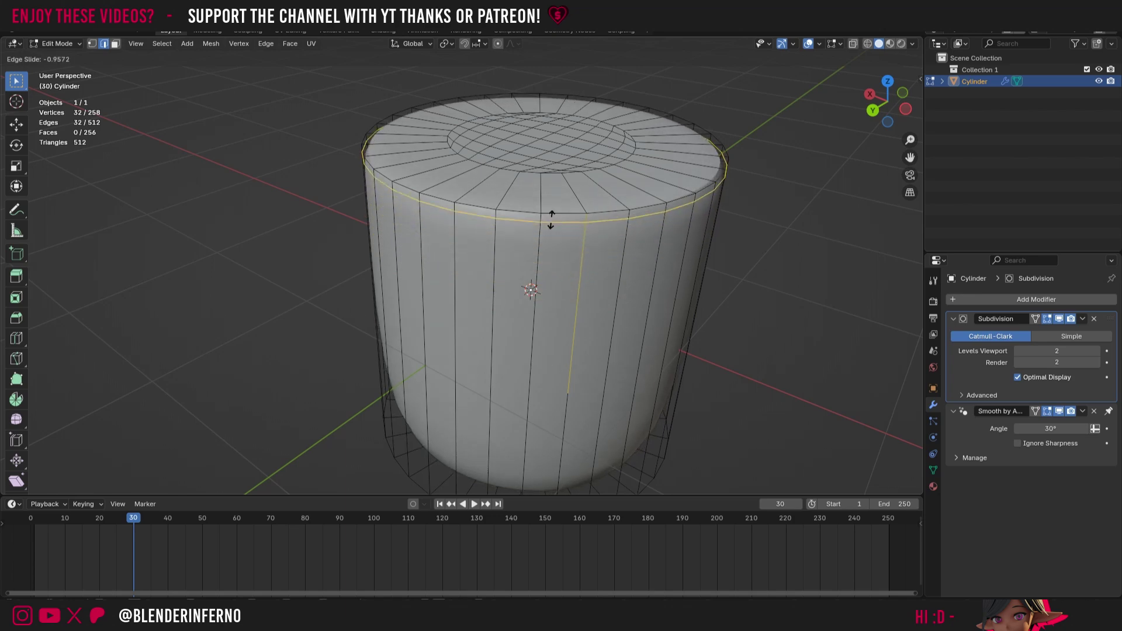
left_click(551, 220)
scroll(551, 220, "up", 5)
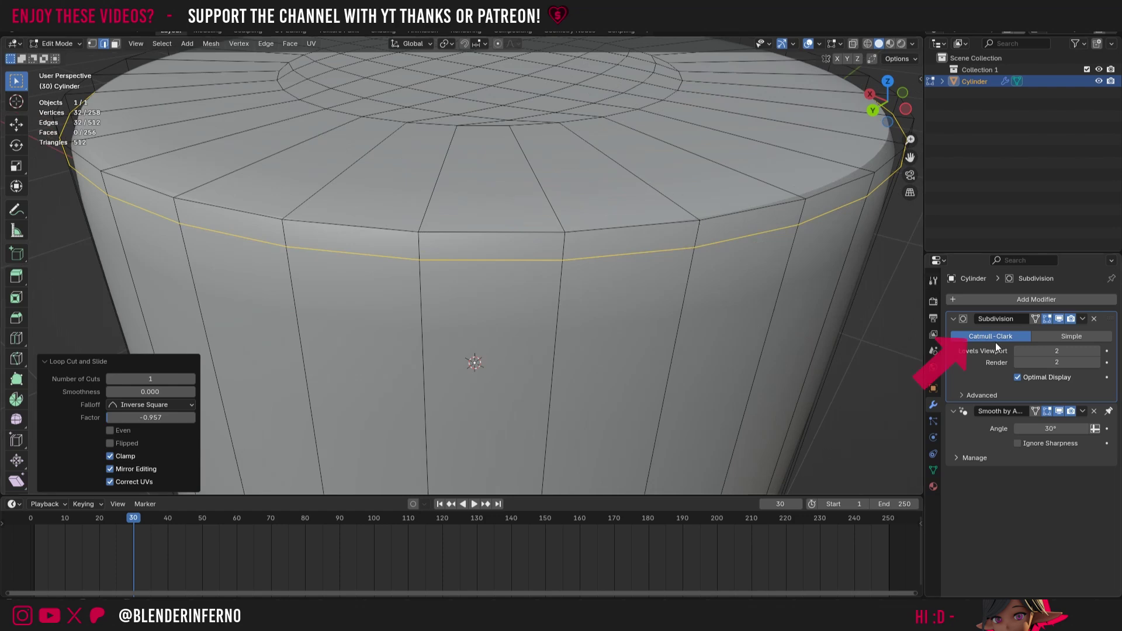
scroll(784, 302, "down", 3)
scroll(630, 221, "up", 3)
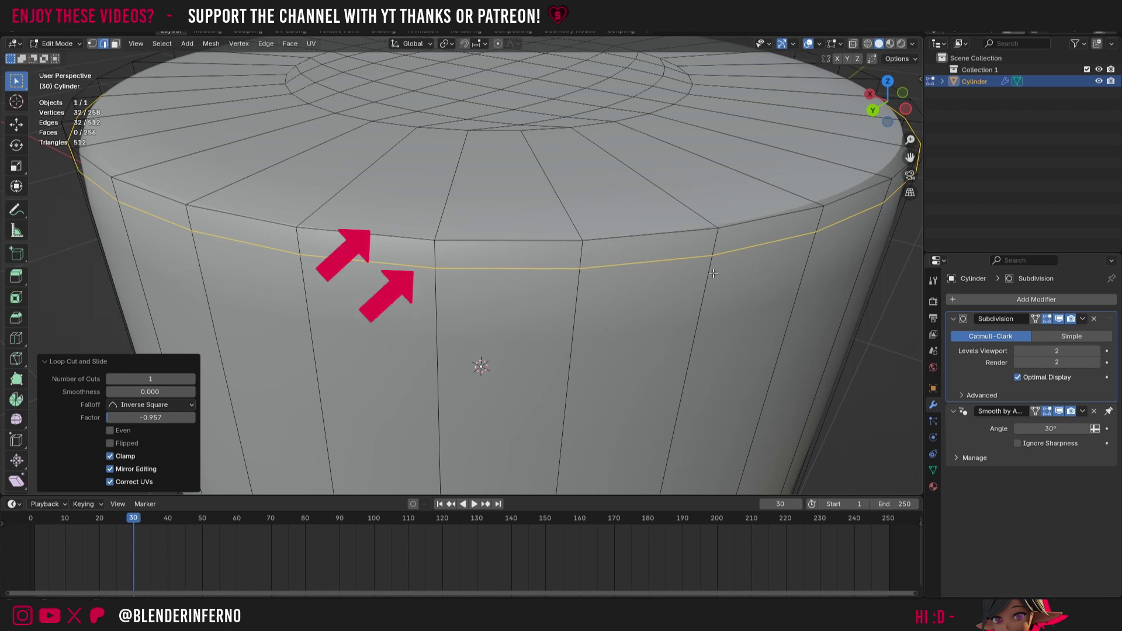
key("ctrl+r")
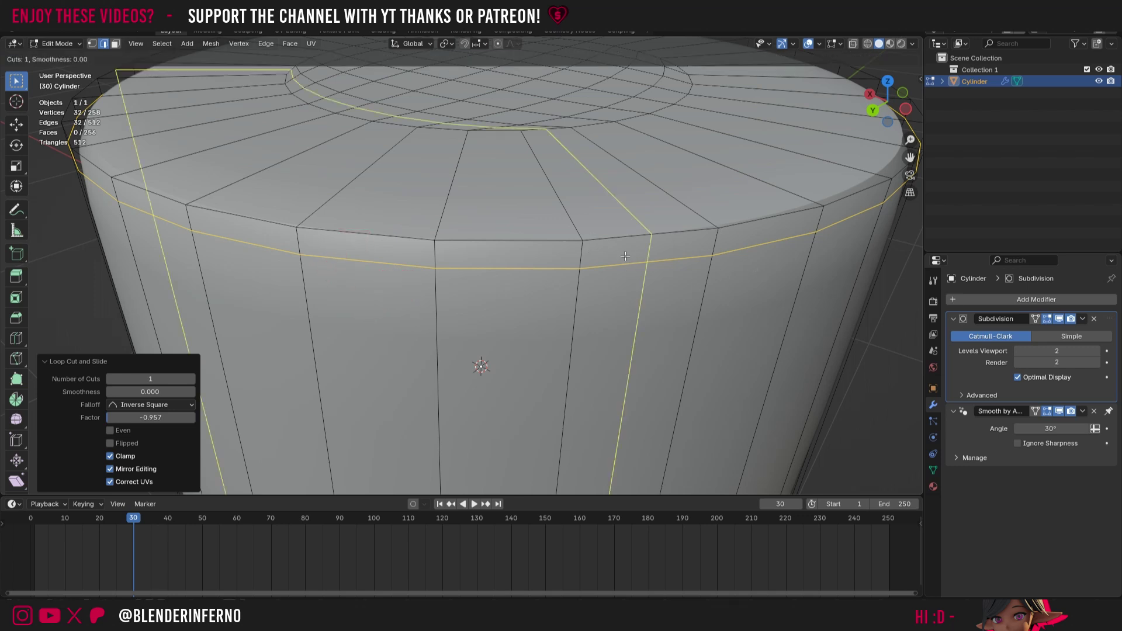
left_click(623, 257)
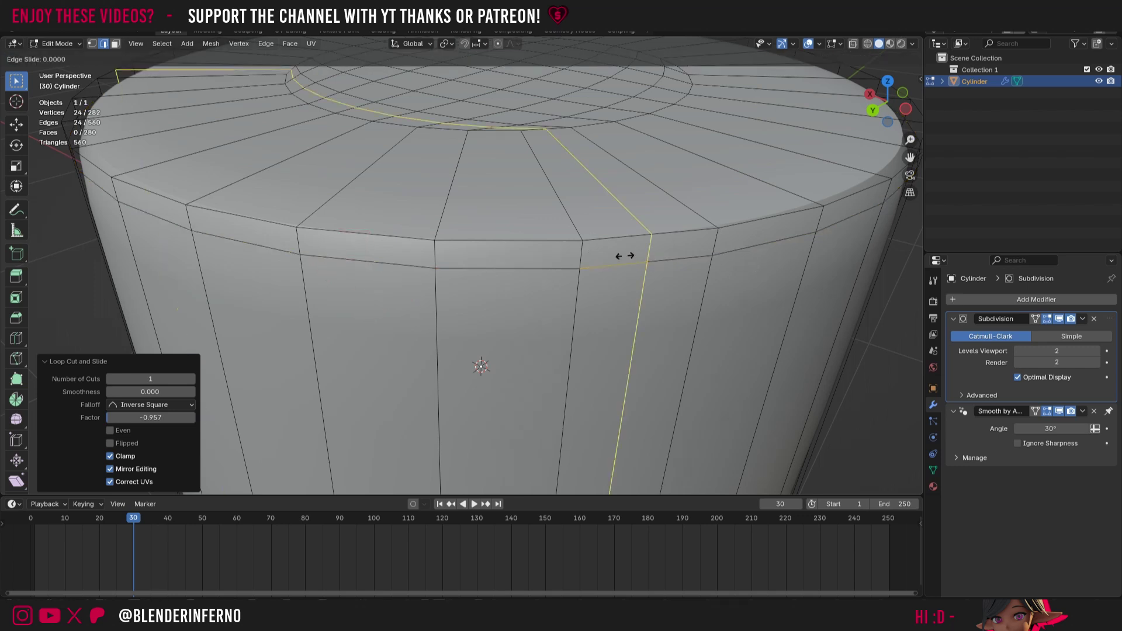
left_click(563, 268)
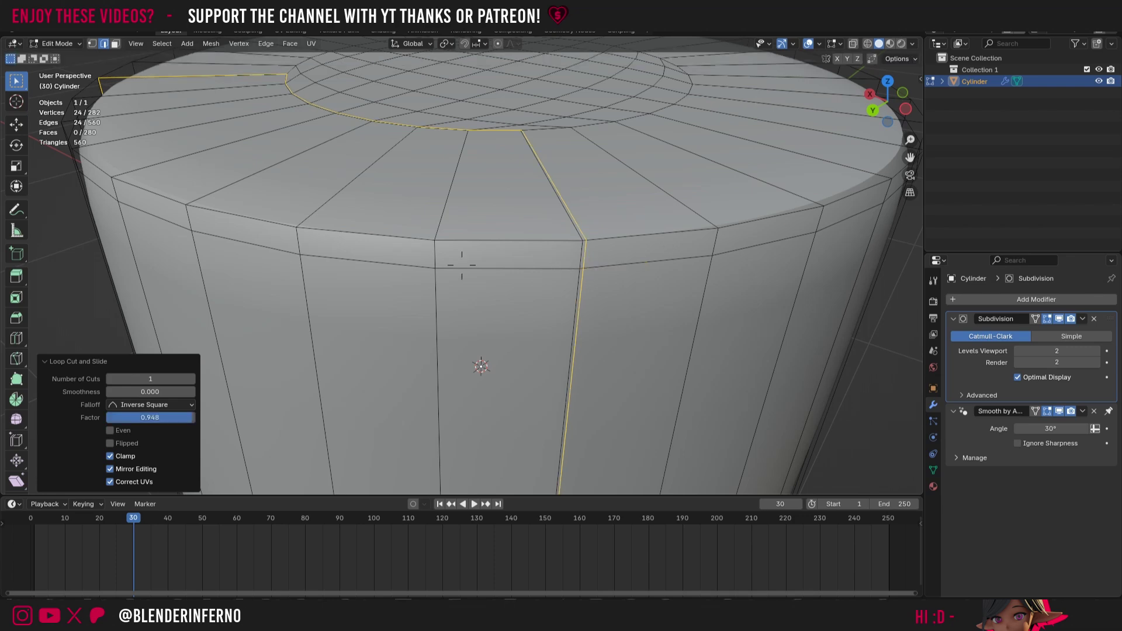
key("Tab")
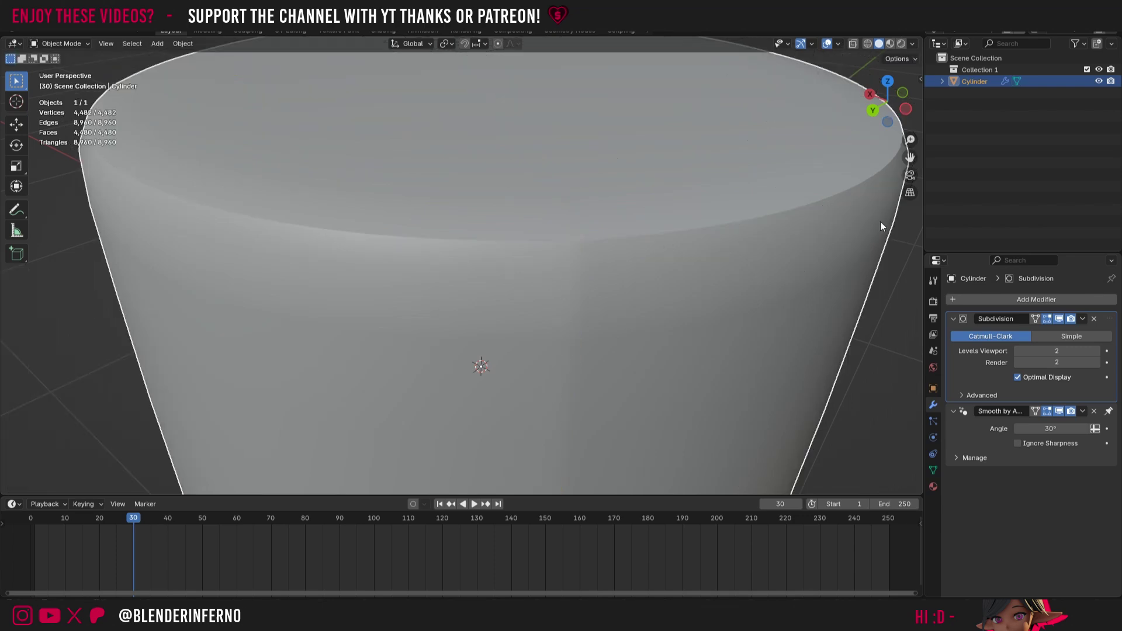
key("Tab")
scroll(491, 245, "down", 4)
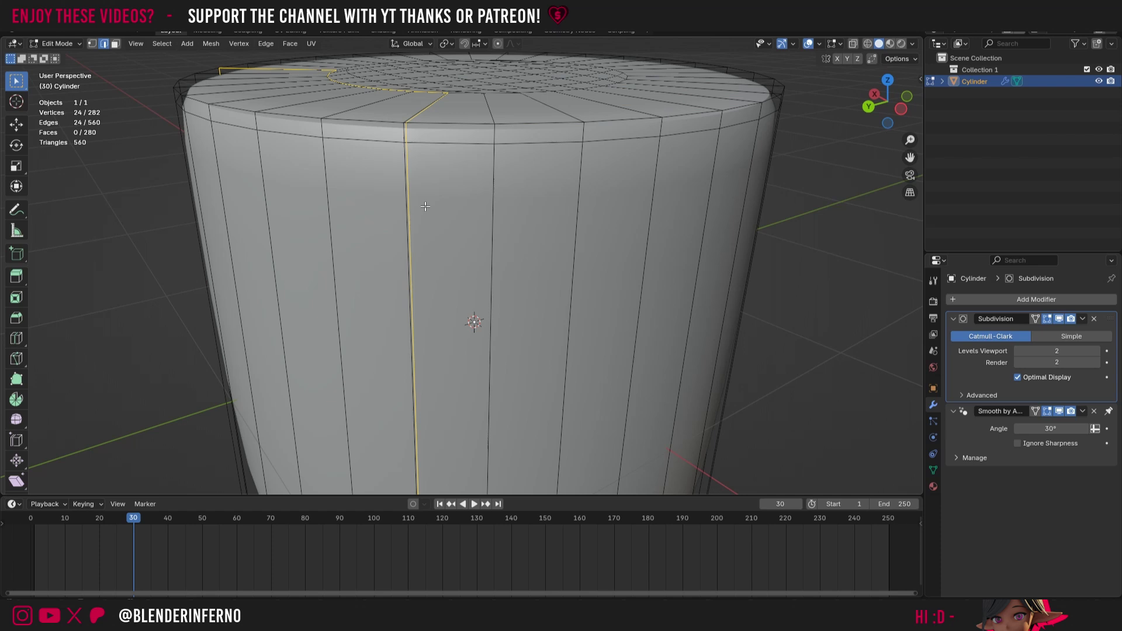
key("alt+a")
key("Tab")
middle_click_drag(475, 184, 533, 181)
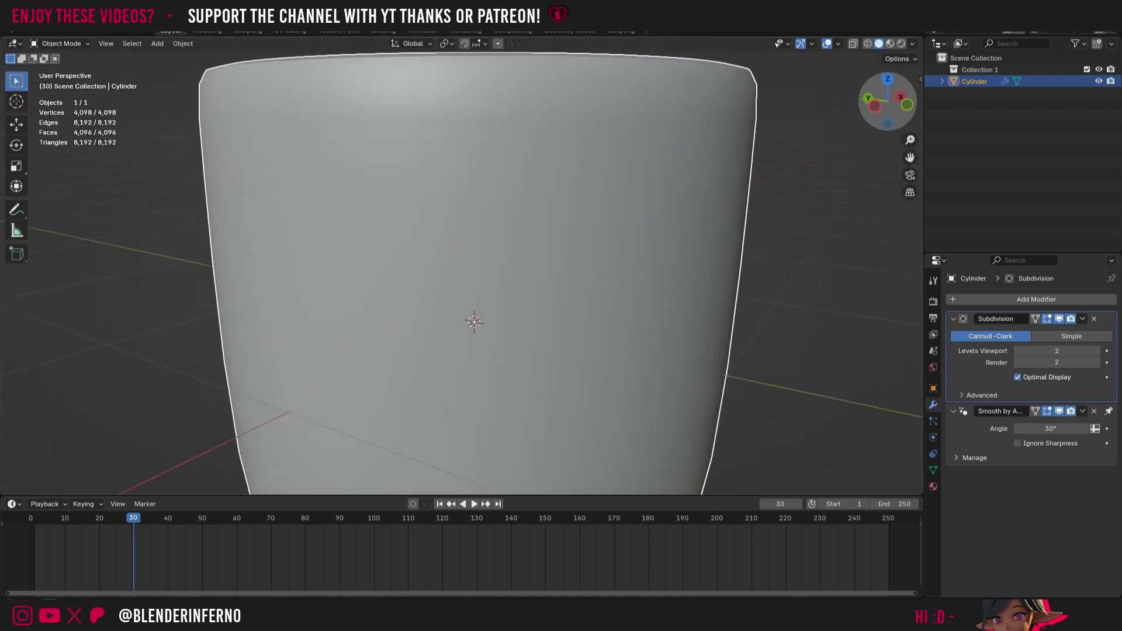
middle_click_drag(771, 135, 776, 173)
key("Tab")
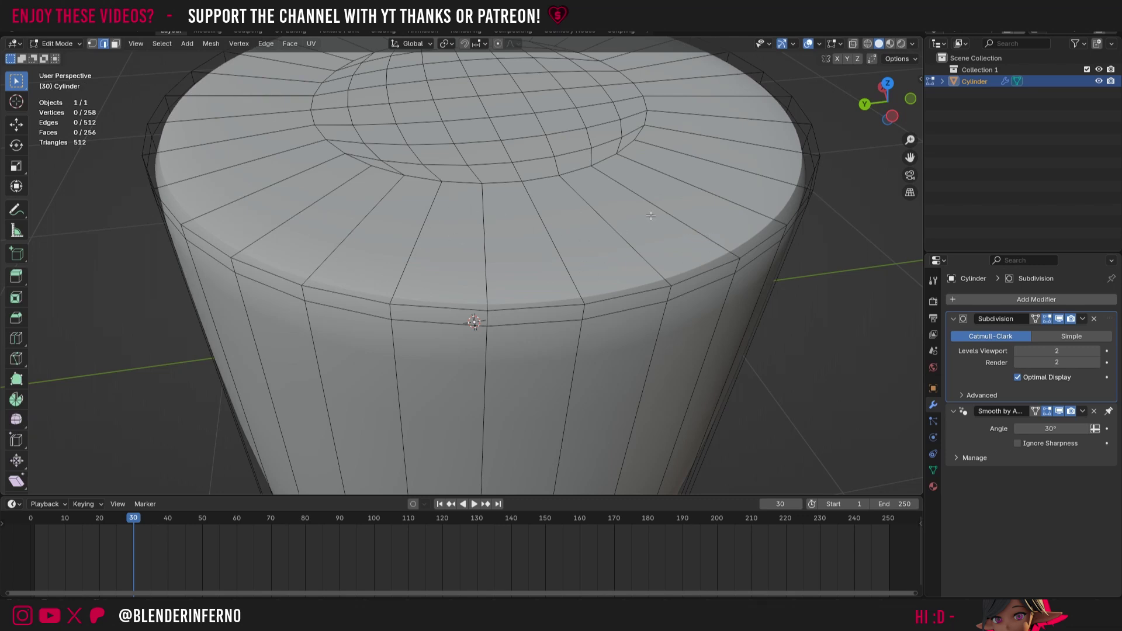
Loop-cut a second support ring on the cylinder's top cap near the rim, then view it smoothed in Object Mode
key("ctrl+r")
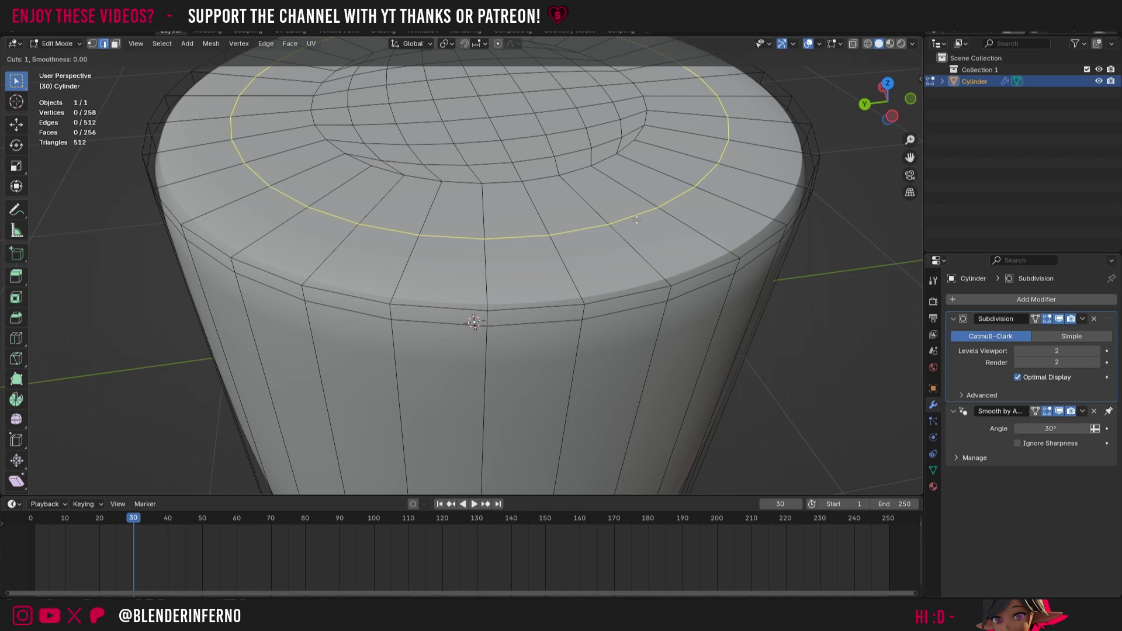
left_click(626, 216)
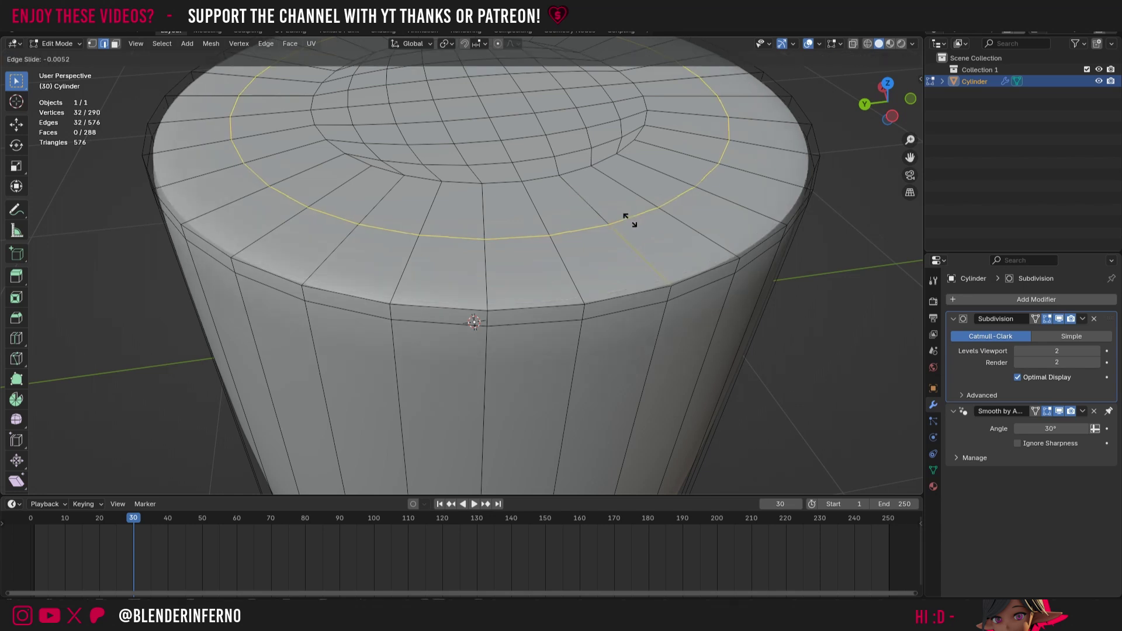
left_click(680, 261)
key("Tab")
mouse_move(680, 262)
middle_mouse_down()
mouse_move(642, 301)
mouse_move(678, 263)
middle_mouse_up()
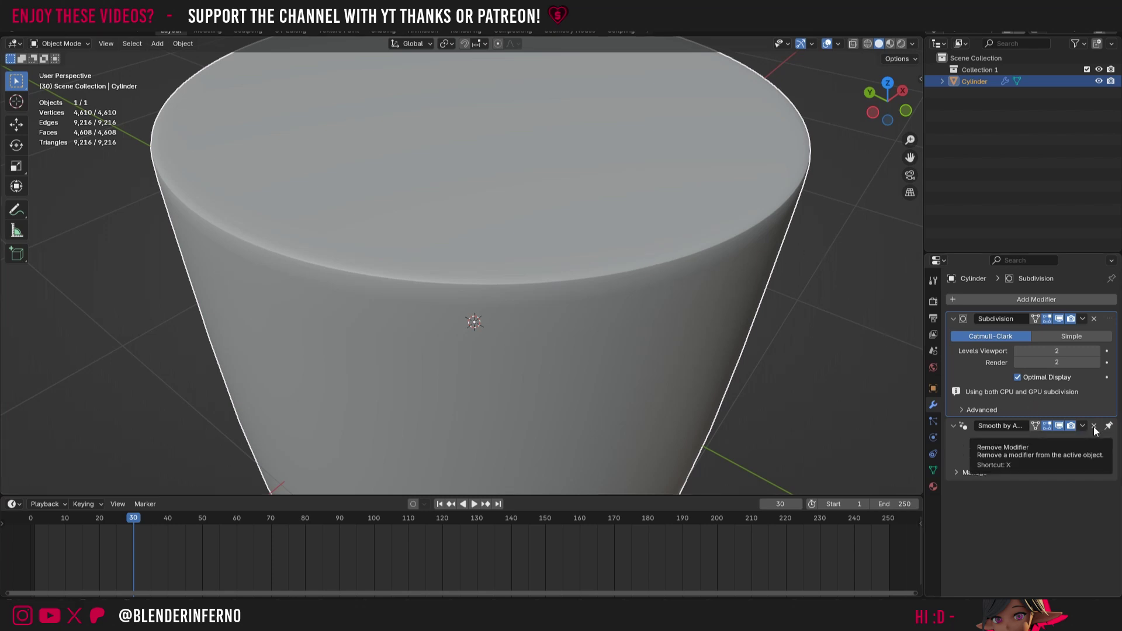
Delete the cylinder's Smooth by Angle modifier and set Subdivision Levels Viewport to 3, keeping render at 2
right_click(652, 285)
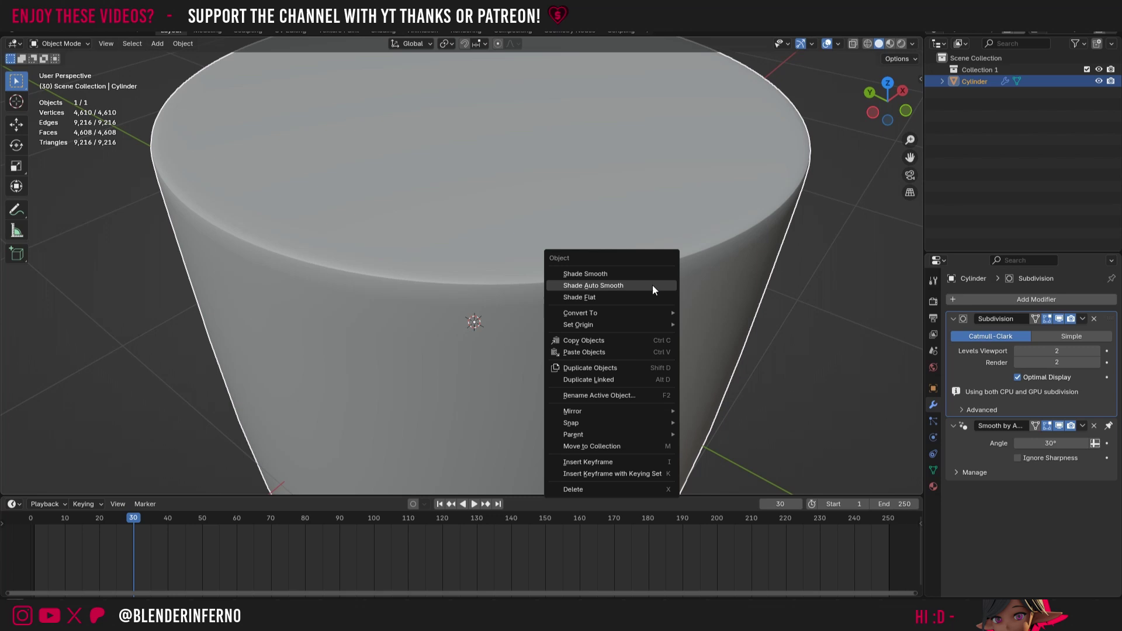
left_click(1094, 426)
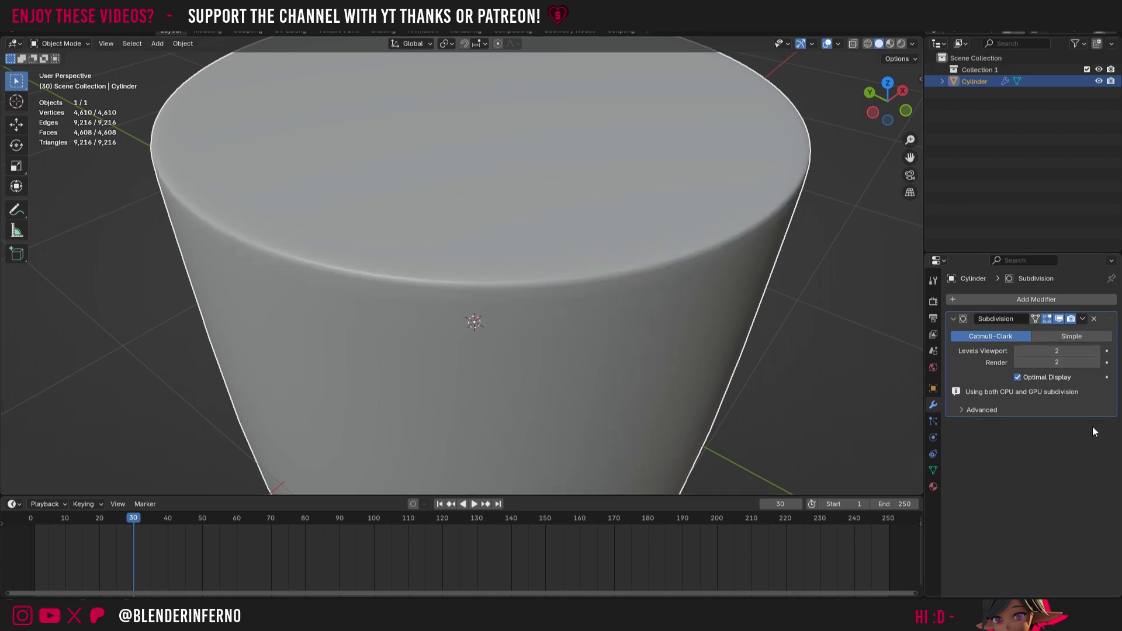
left_click(1097, 351)
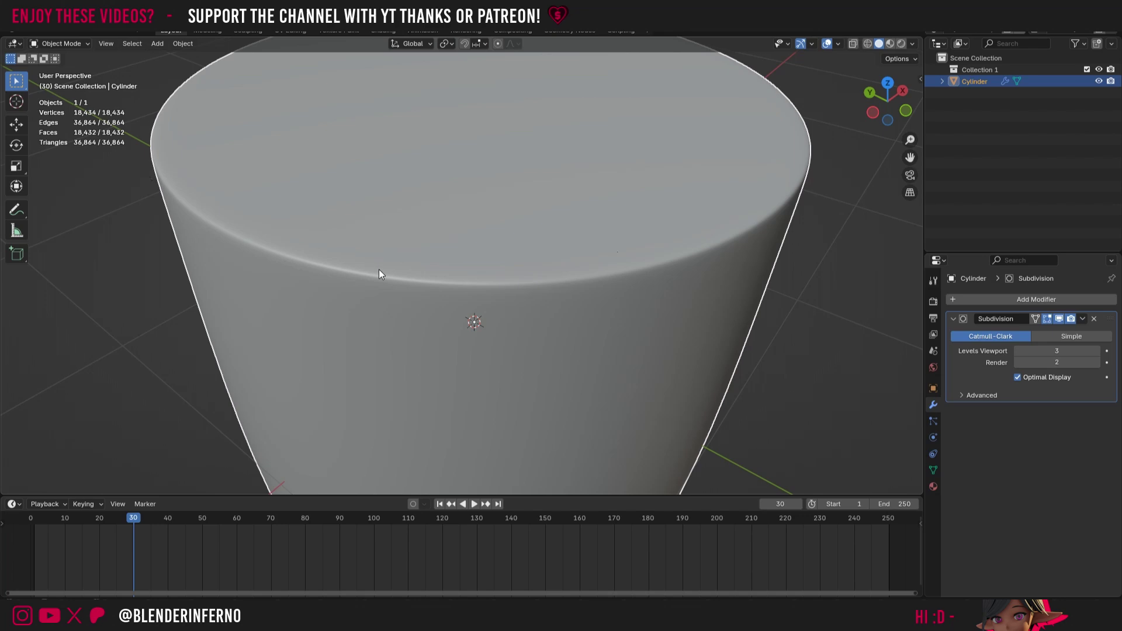
mouse_move(887, 101)
left_mouse_down()
mouse_move(888, 126)
mouse_move(887, 87)
mouse_move(889, 102)
mouse_move(897, 97)
mouse_move(887, 103)
left_mouse_up()
In face select mode, try insetting the ring of faces around the cylinder's side
key("Tab")
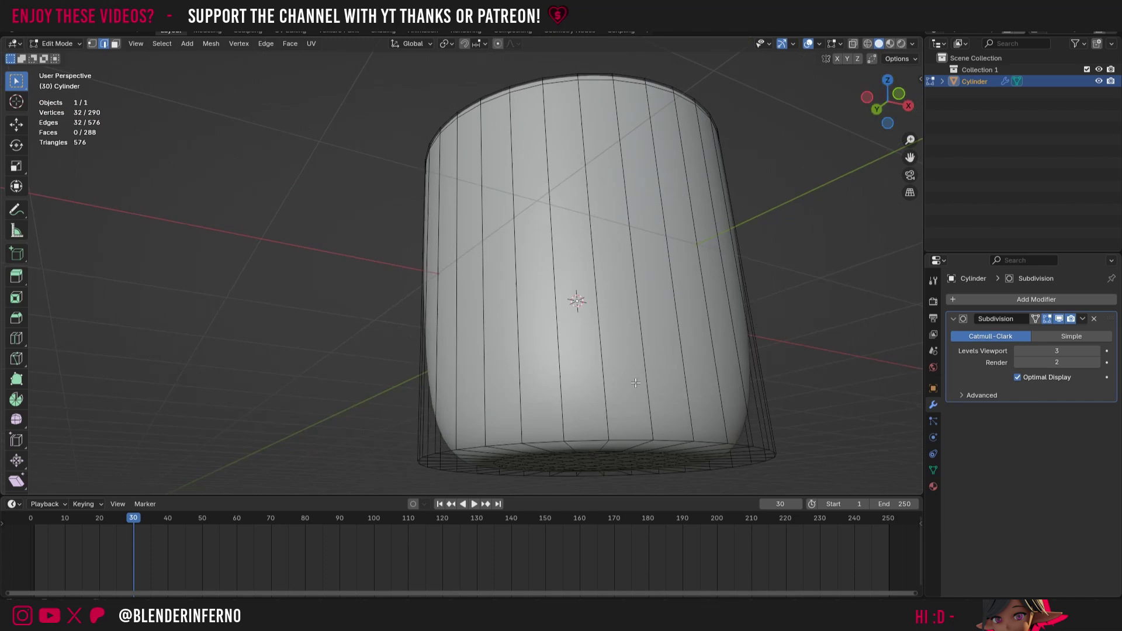
key("3")
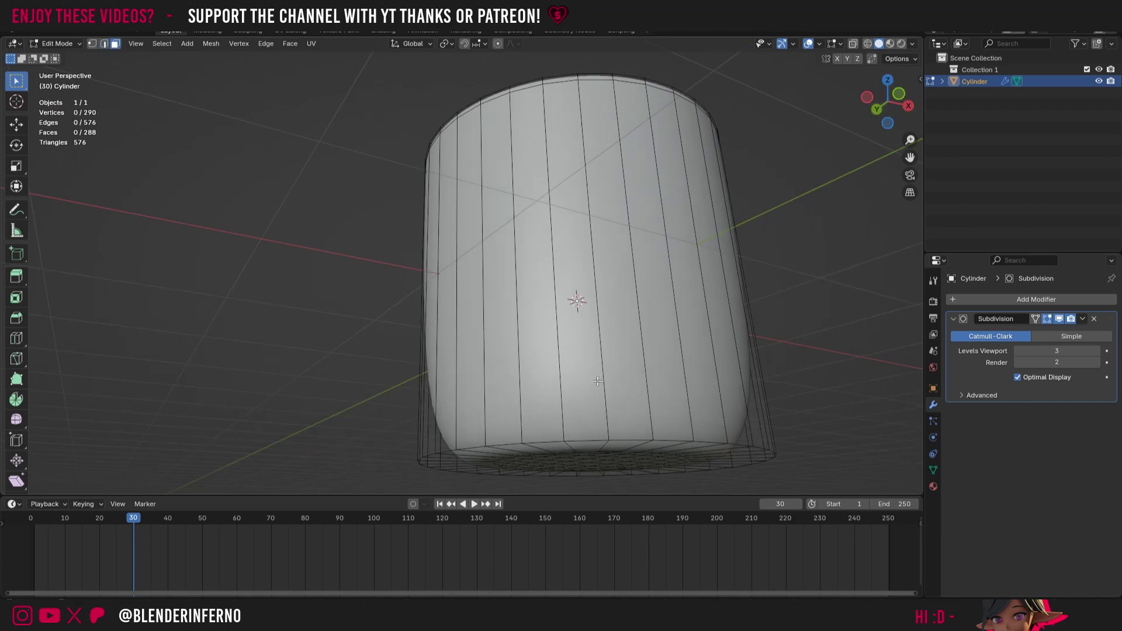
left_click(598, 381, "alt")
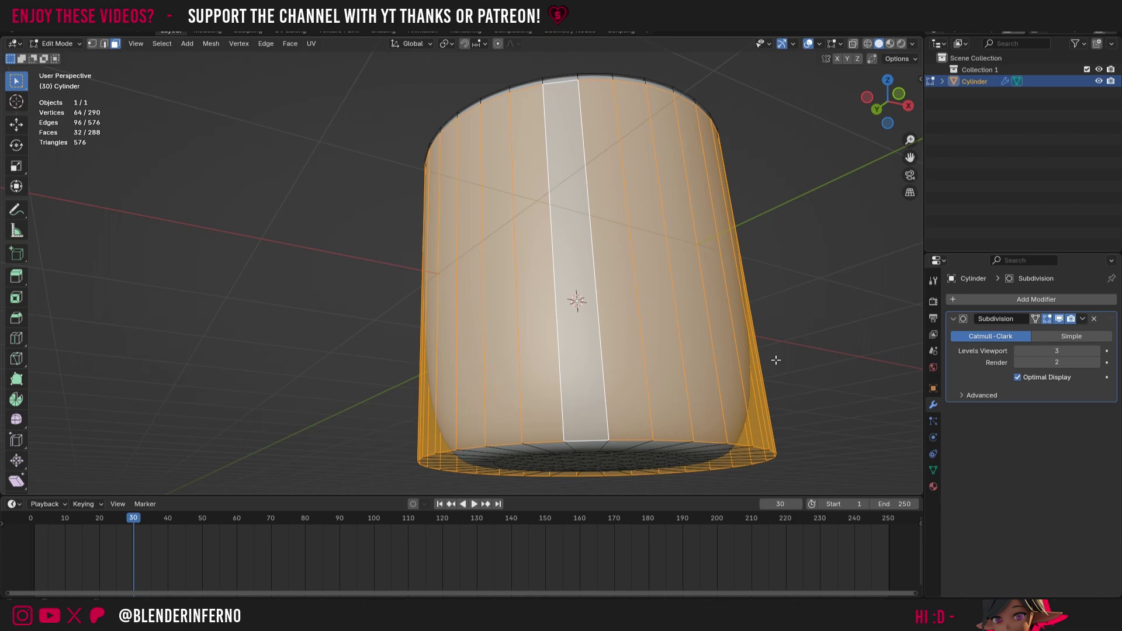
key("i")
left_click(806, 371)
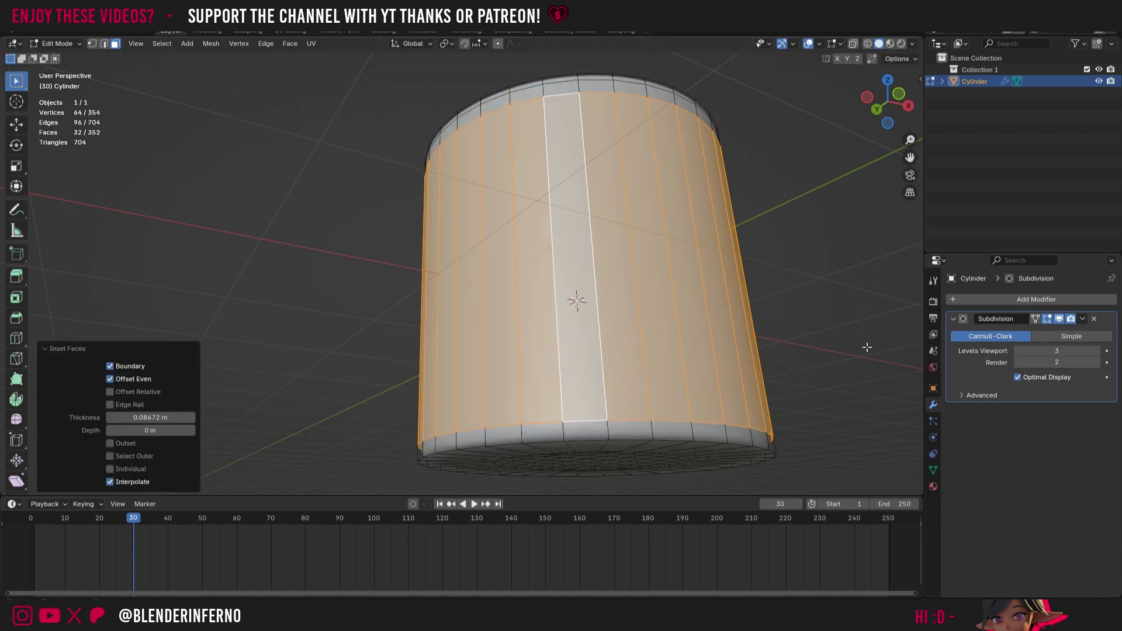
Preview the inset smoothed, then undo it so the mesh returns to 290 vertices
key("Tab")
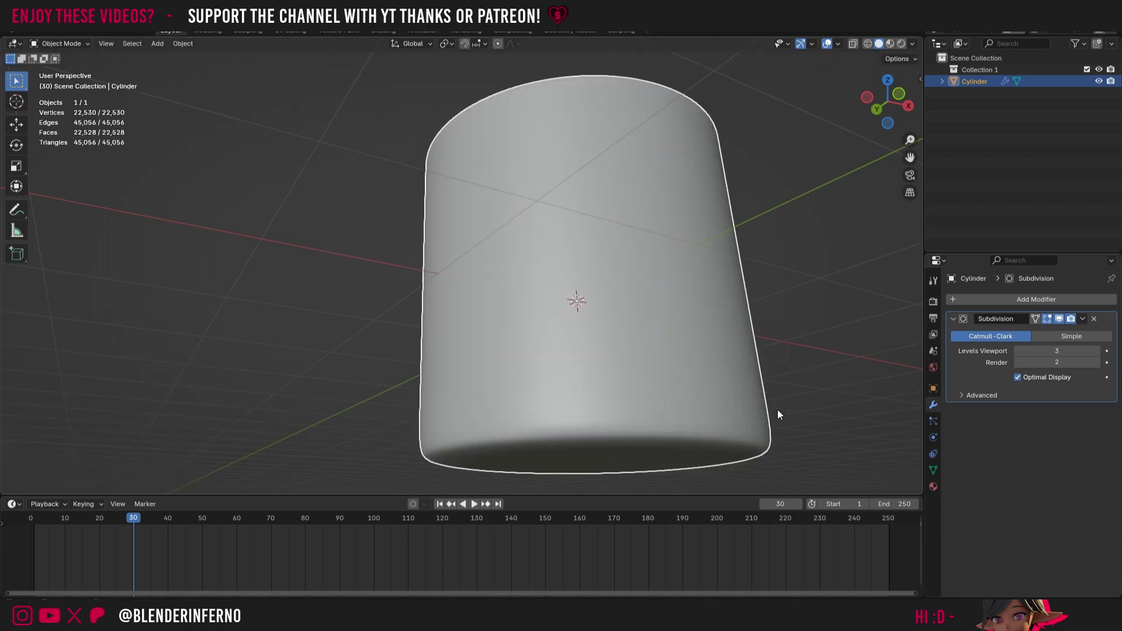
key("Tab")
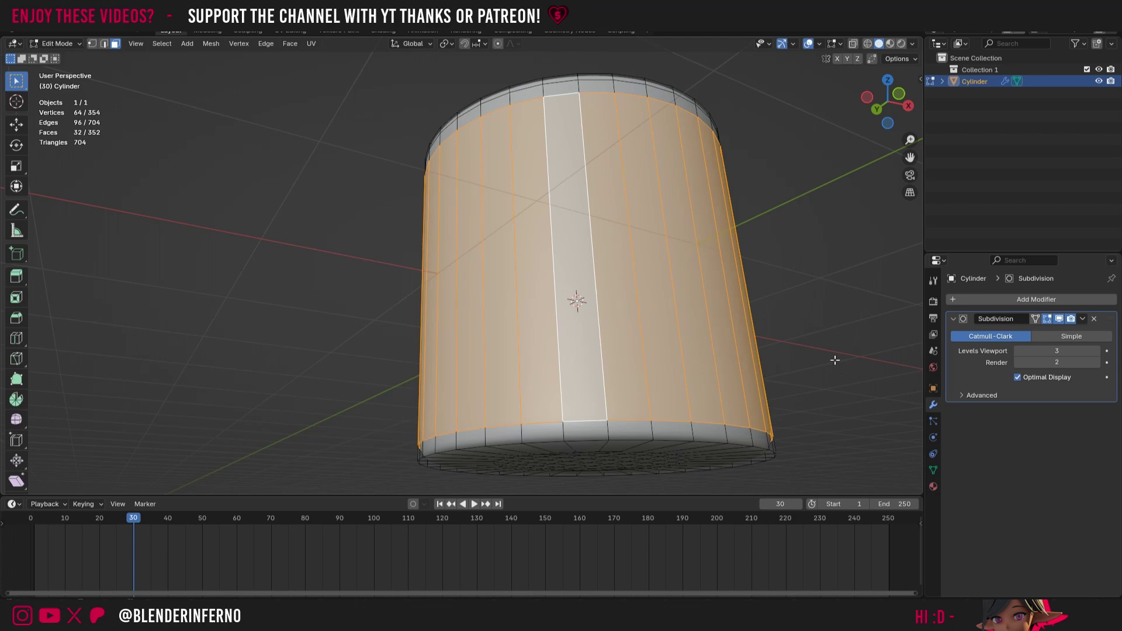
key("alt+a")
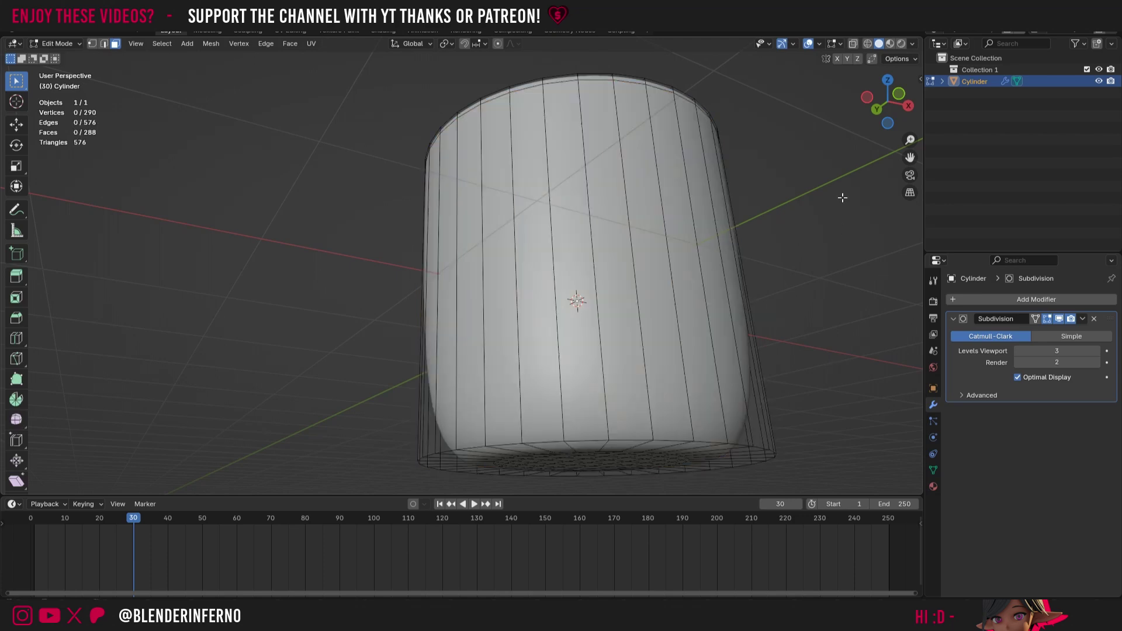
From underneath, select the cylinder's bottom rim edge loop in edge select mode
middle_click_drag(858, 76, 716, 167)
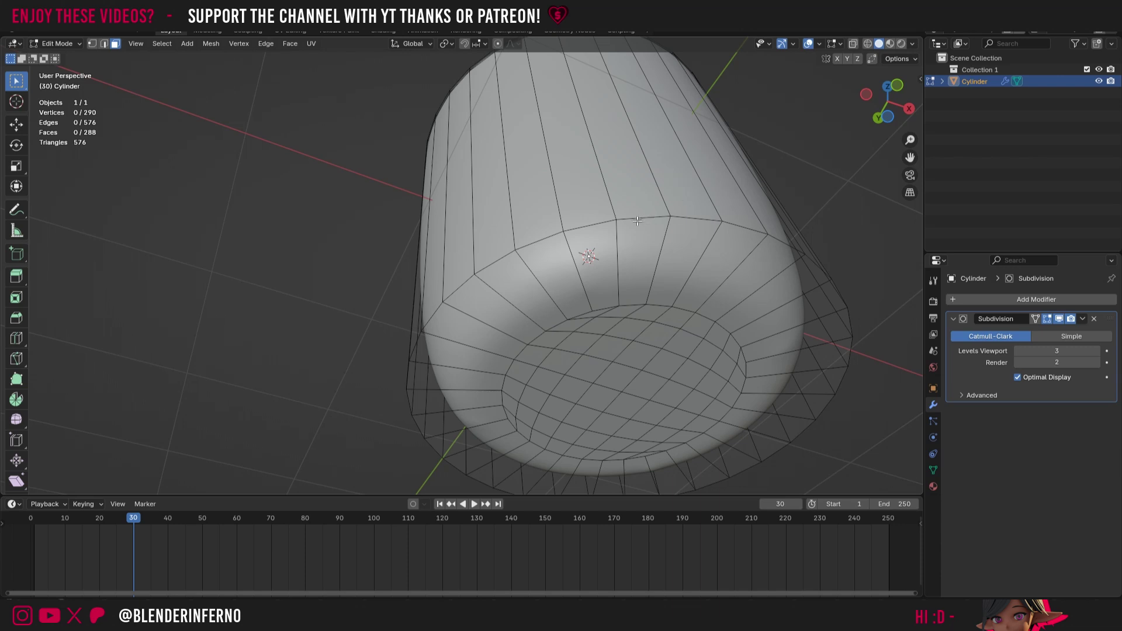
key("2")
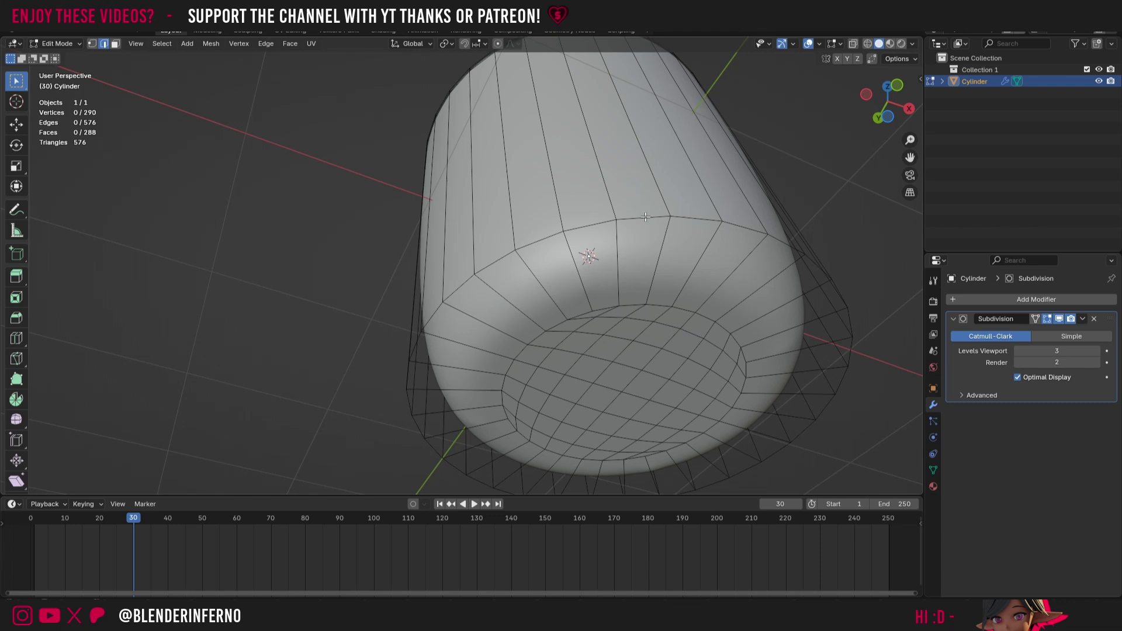
left_click(646, 217, "alt")
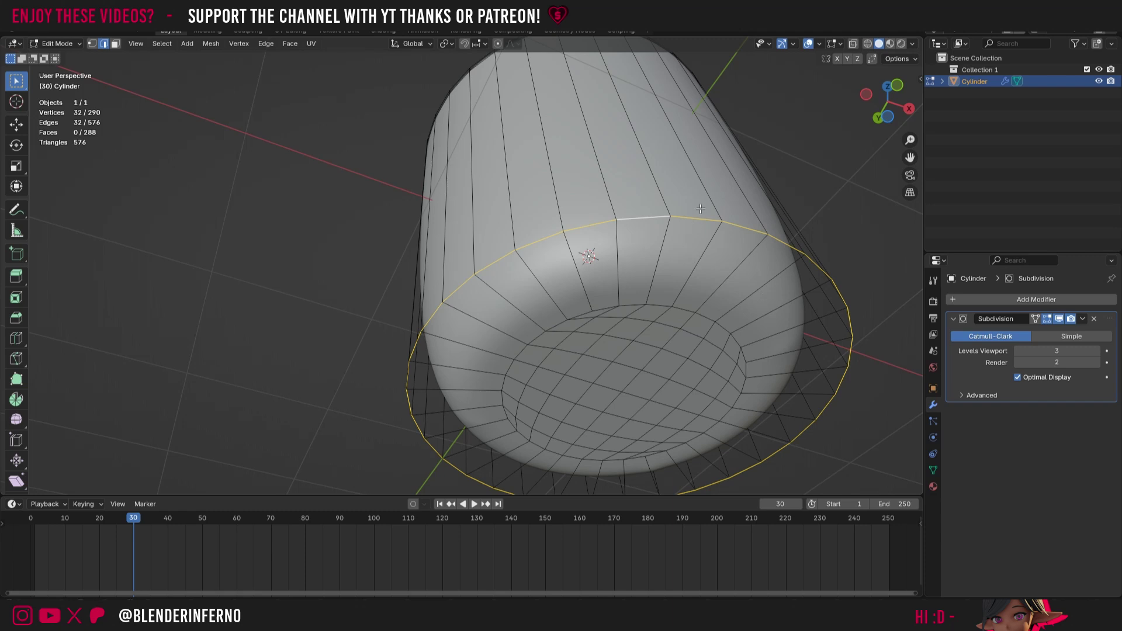
Bevel the cylinder's bottom rim edge loop with 2 segments
key("ctrl+b")
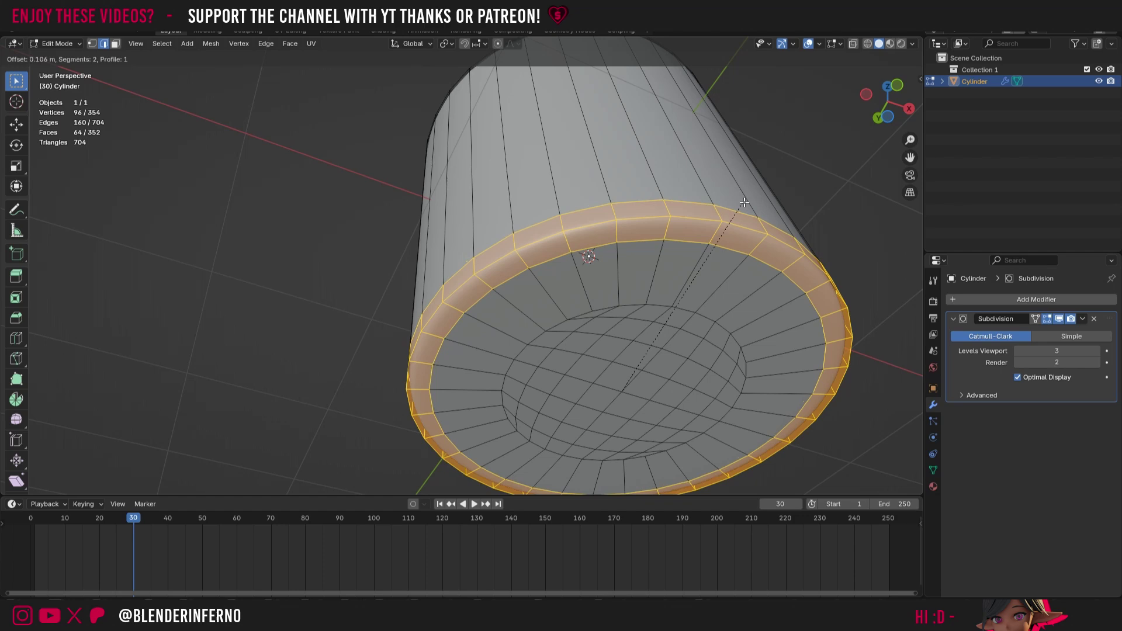
left_click(744, 202)
middle_click_drag(744, 202, 719, 245)
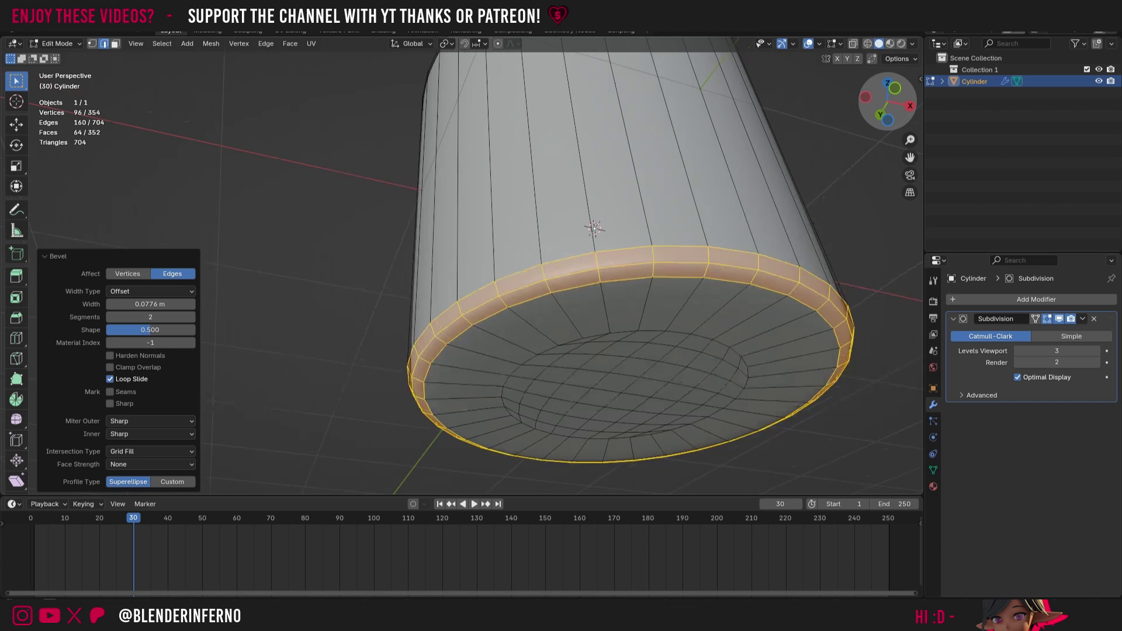
left_click_drag(887, 100, 888, 103)
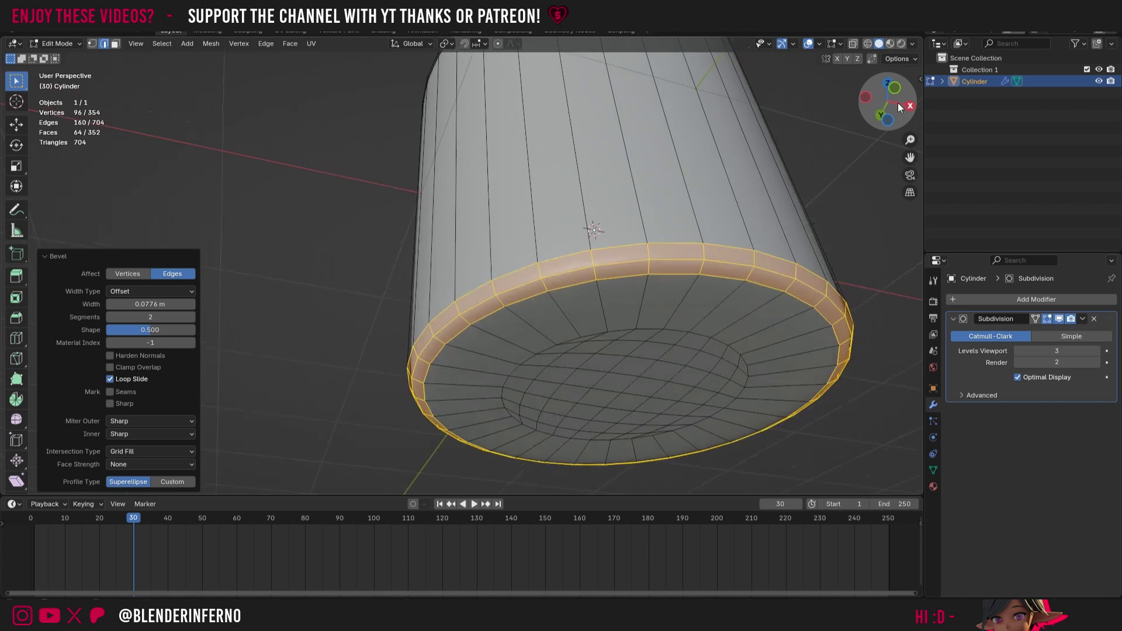
Set the bevel Shape to 1.000 and narrow Width to 0.0776 m, then return to Object Mode
left_click(48, 258)
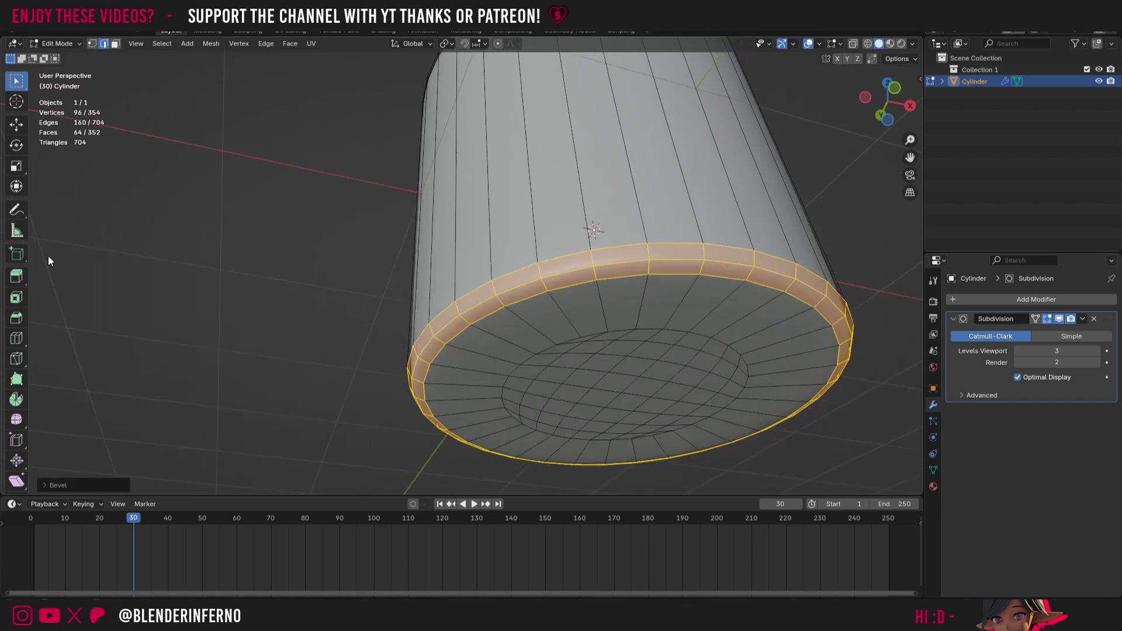
left_click(45, 483)
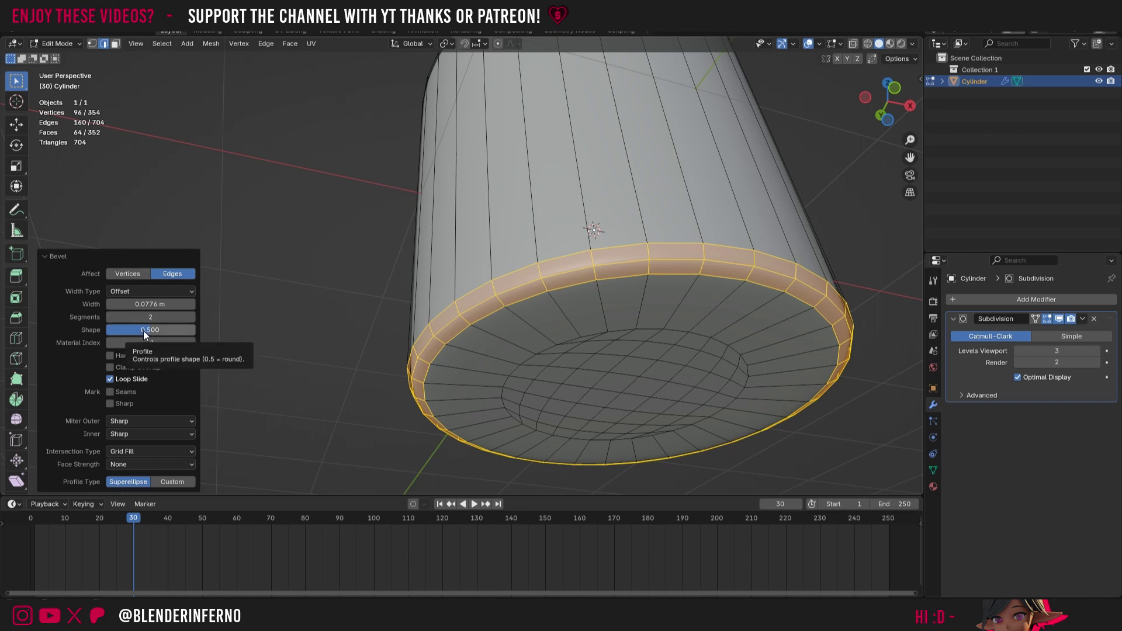
left_click_drag(143, 331, 482, 320)
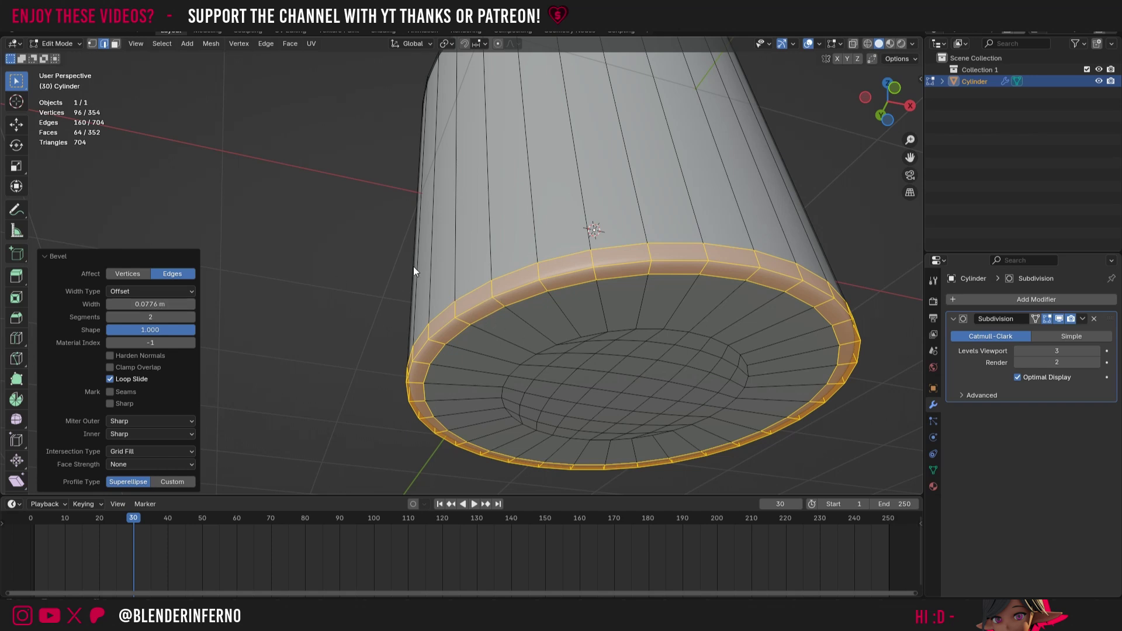
left_click_drag(151, 304, 124, 304)
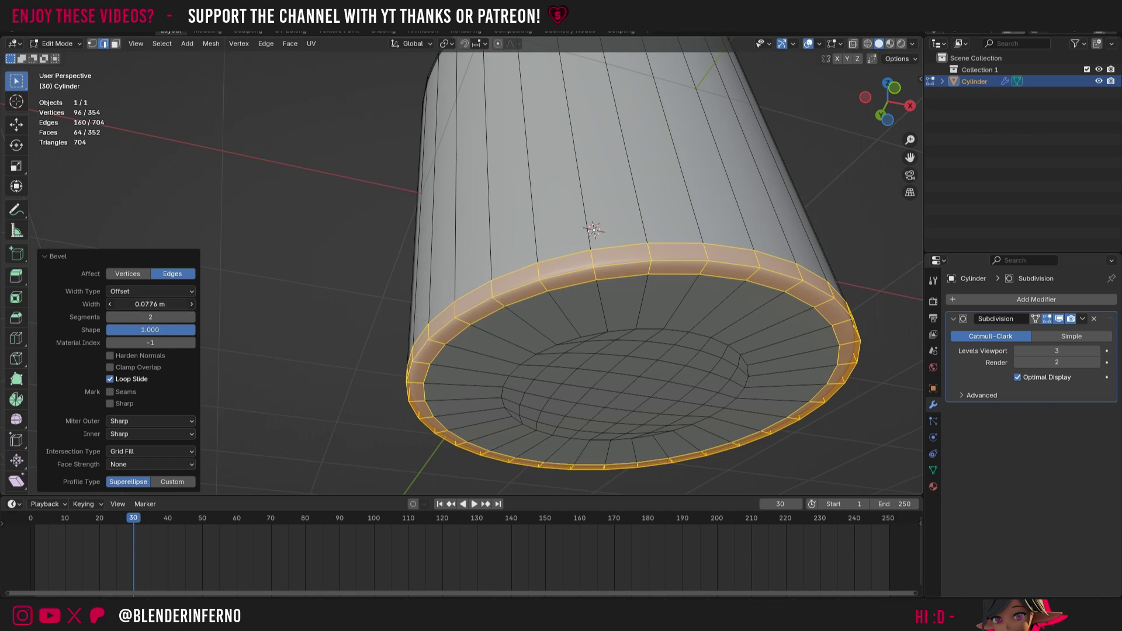
key("Tab")
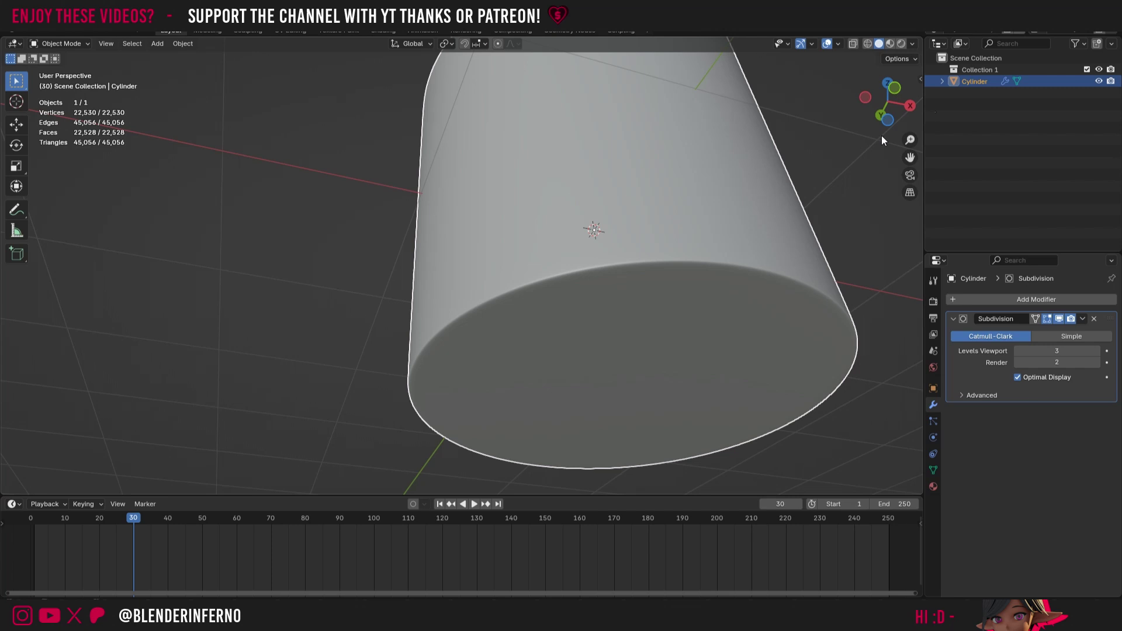
Orbit to a level side view of the finished cylinder
left_click_drag(896, 93, 890, 117)
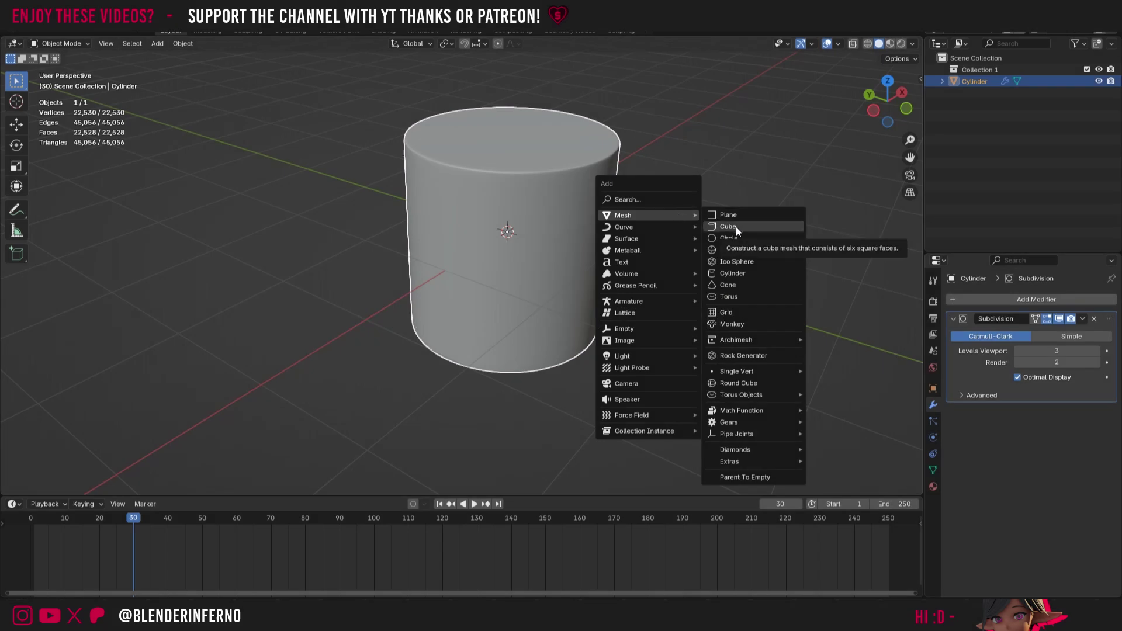
Add a 2 m cube, move it -3.5928 m along Y beside the cylinder, and frame it
left_click(735, 227)
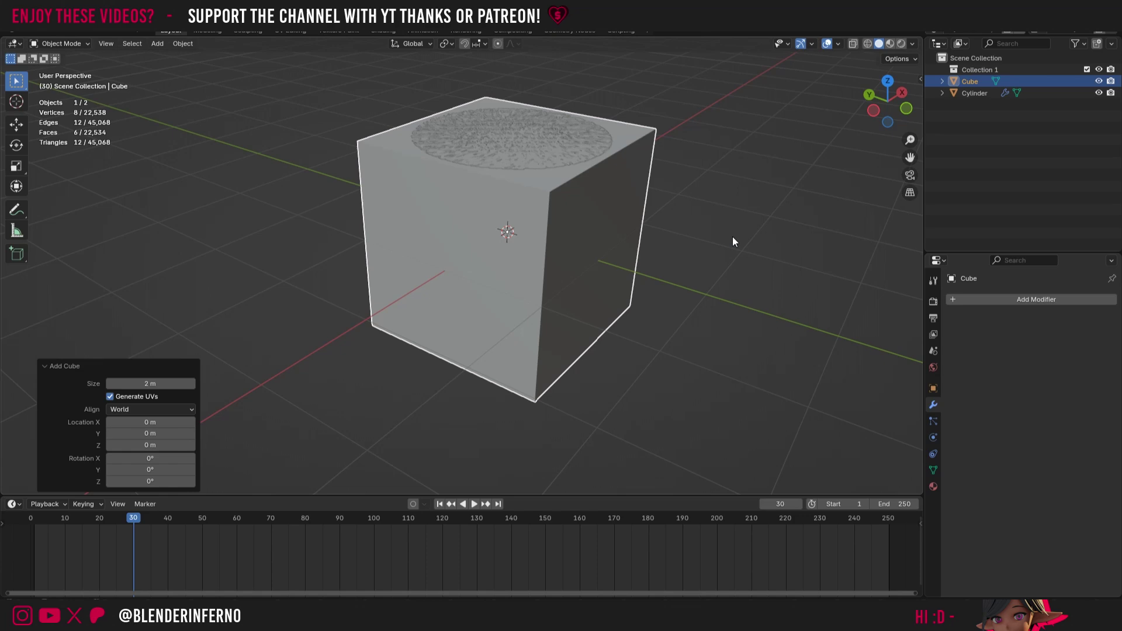
key("g")
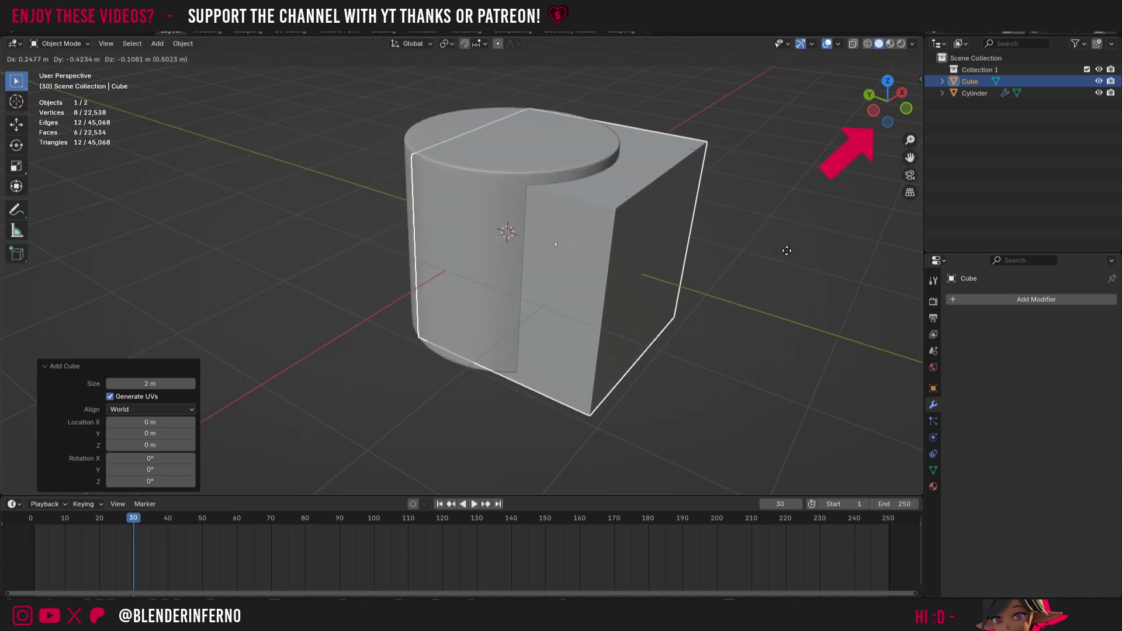
key("y")
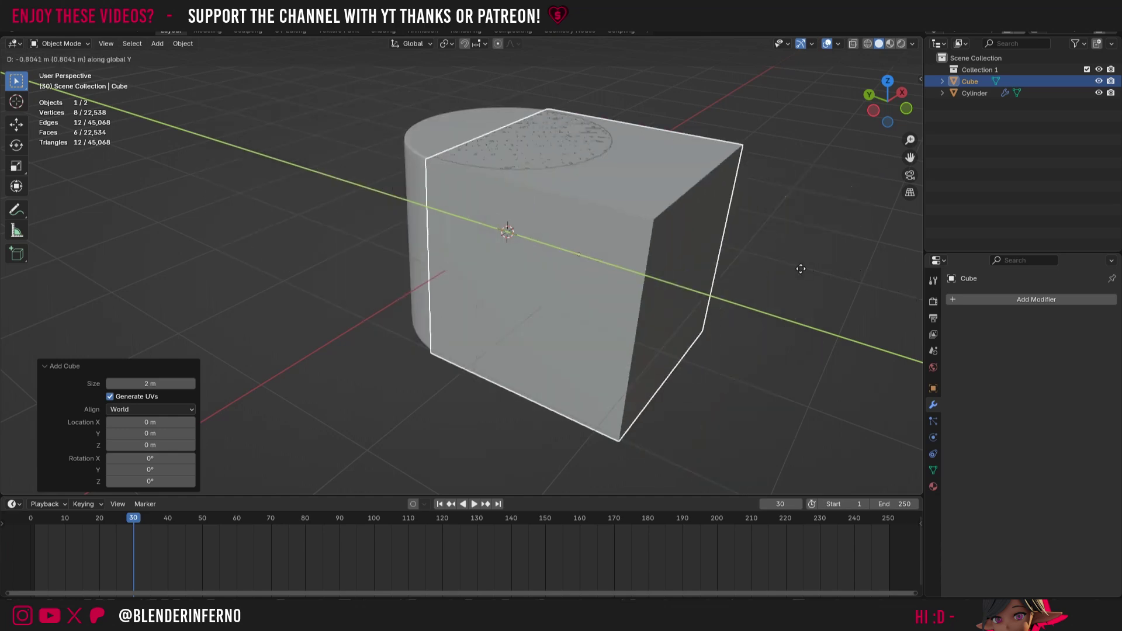
left_click(248, 332)
key("KP_Decimal")
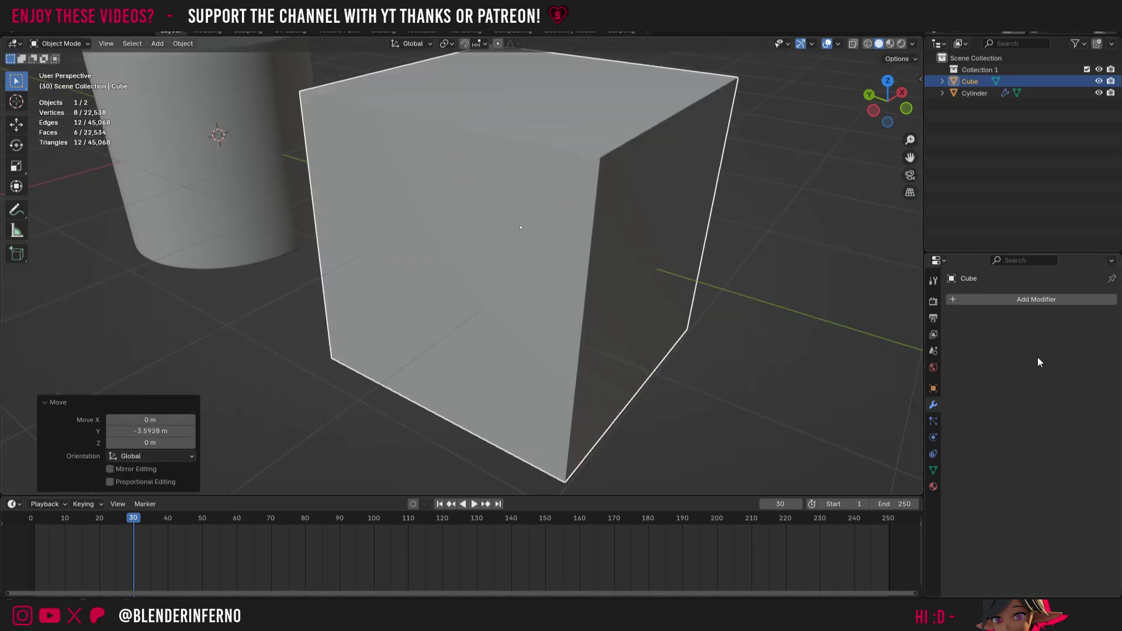
Open the cube's Add Modifier list and pan to show both cube and cylinder
left_click(985, 298)
mouse_move(956, 299)
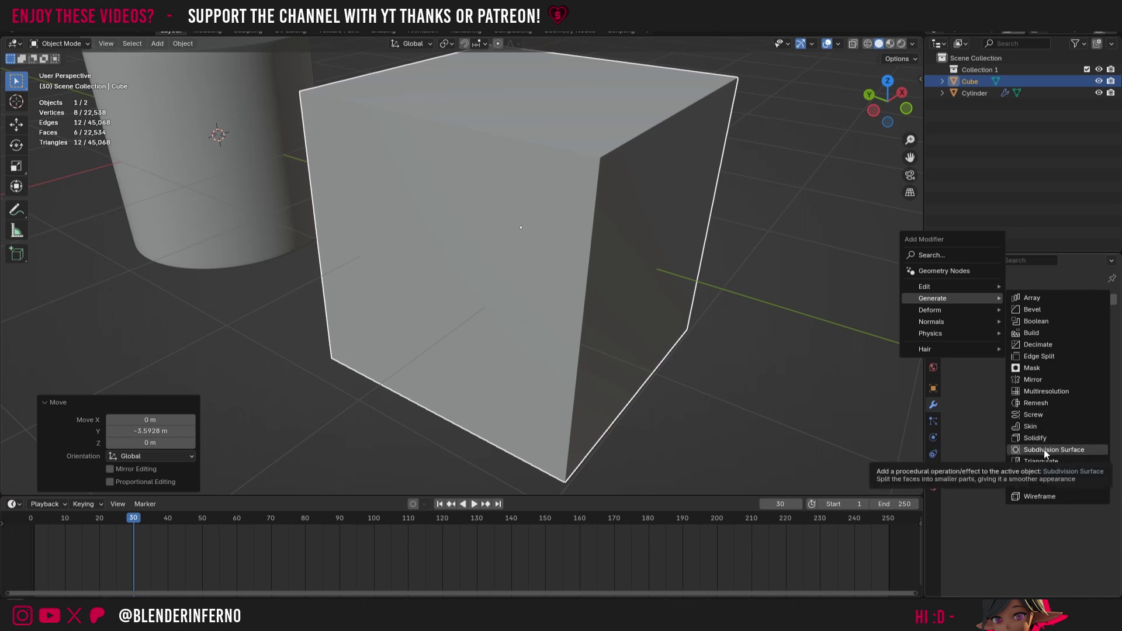
scroll(813, 174, "down", 4)
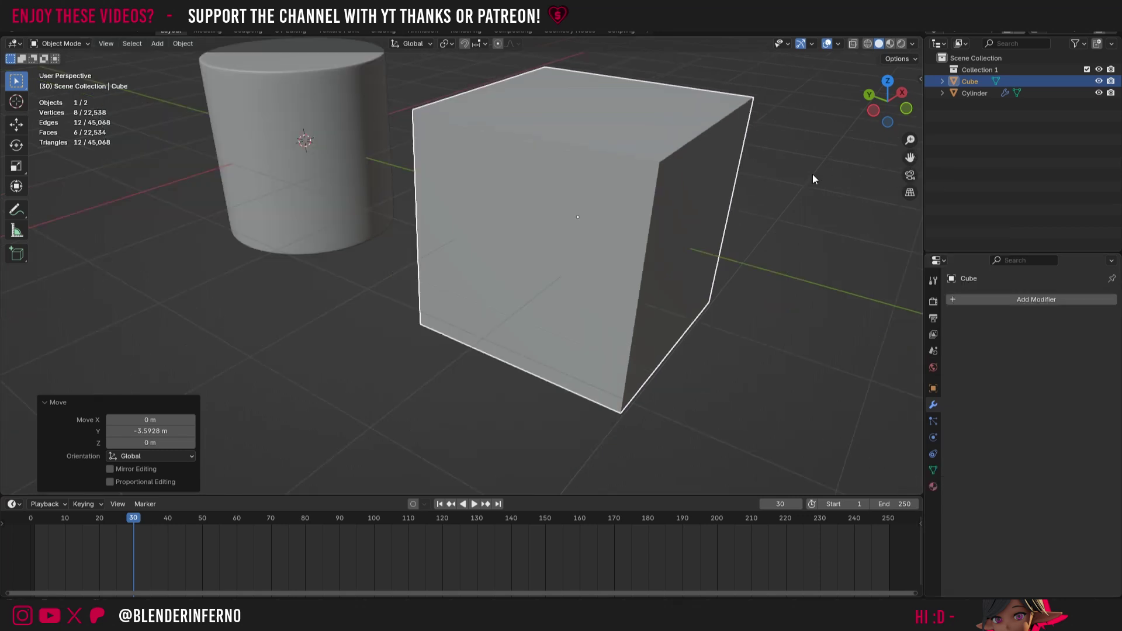
left_click_drag(910, 157, 919, 194)
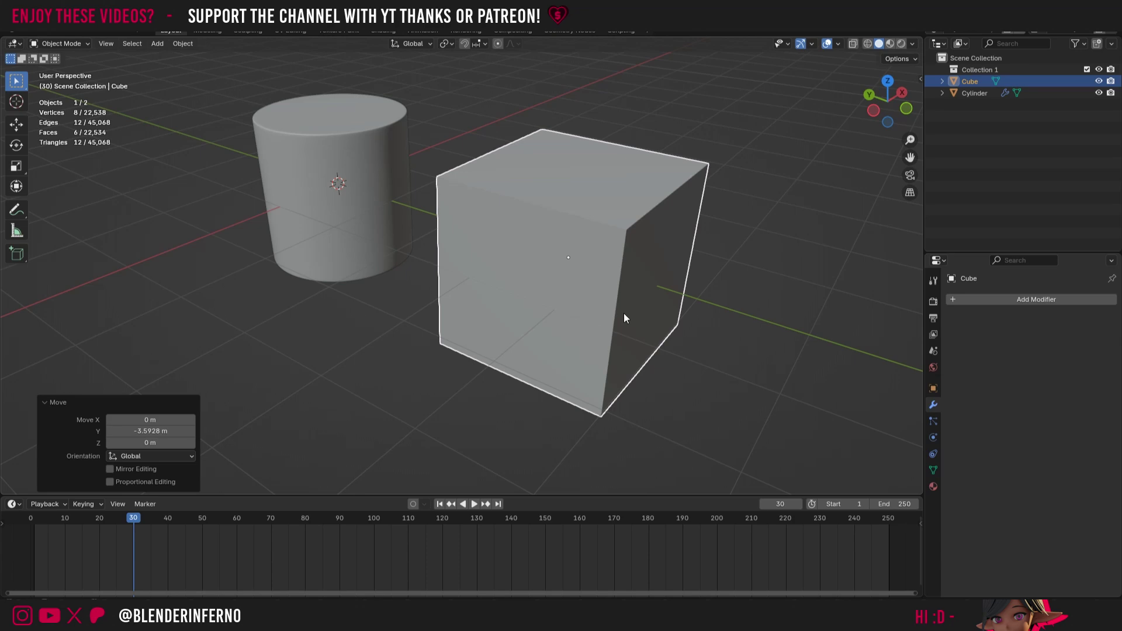
Add a Subdivision Surface with Ctrl+1, set Levels Viewport to 2, and enter Edit Mode
key("ctrl+1")
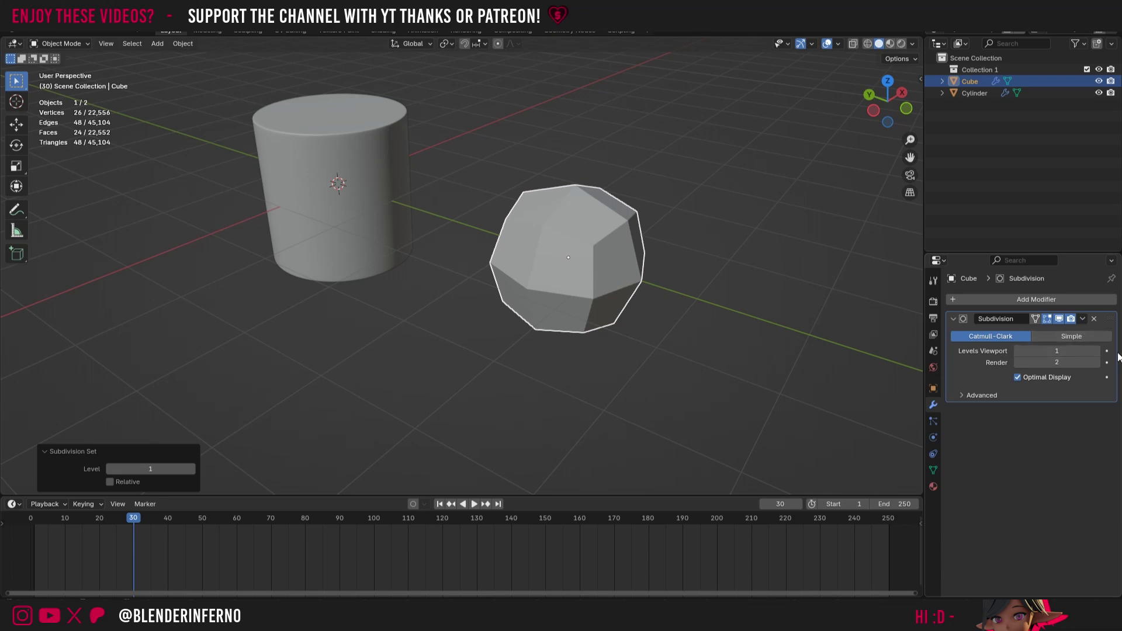
scroll(604, 274, "up", 2)
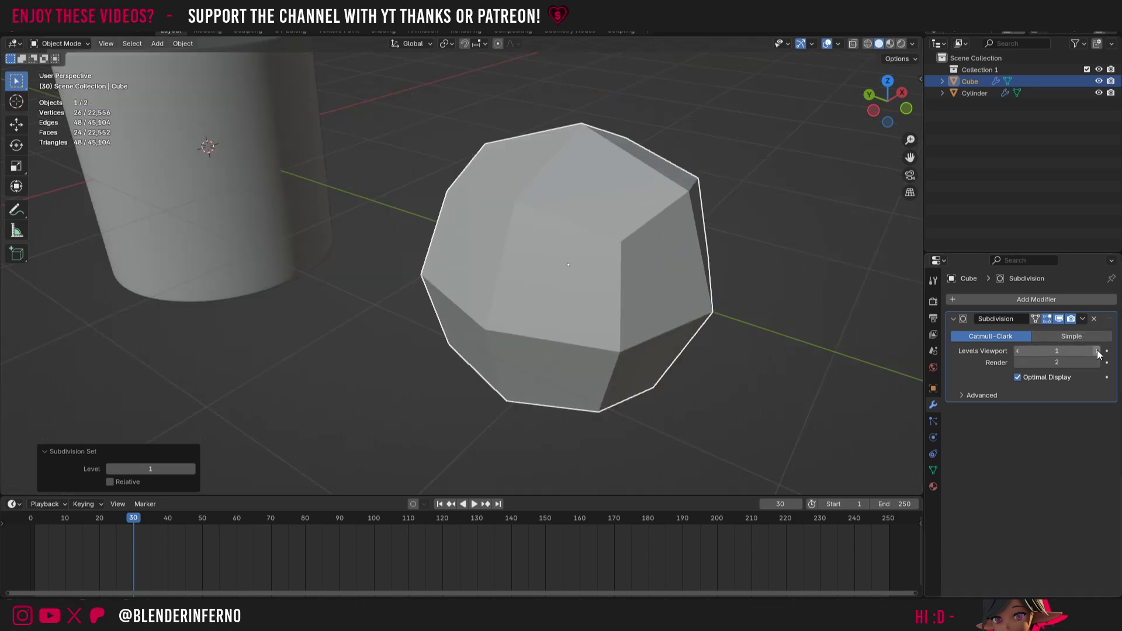
left_click(1098, 352)
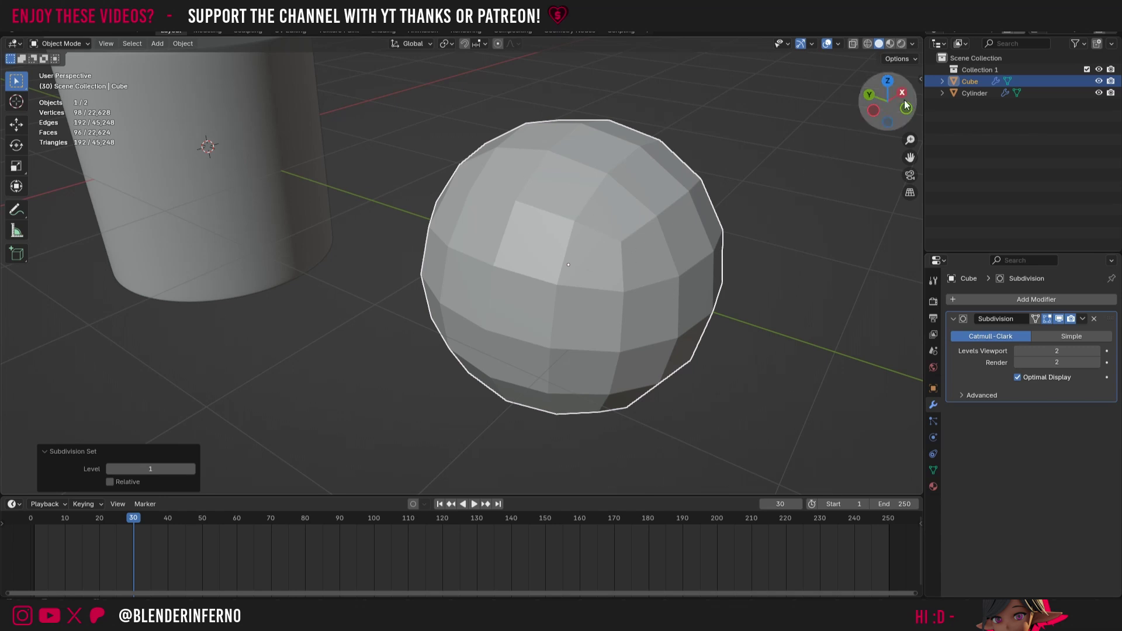
left_click_drag(887, 102, 887, 88)
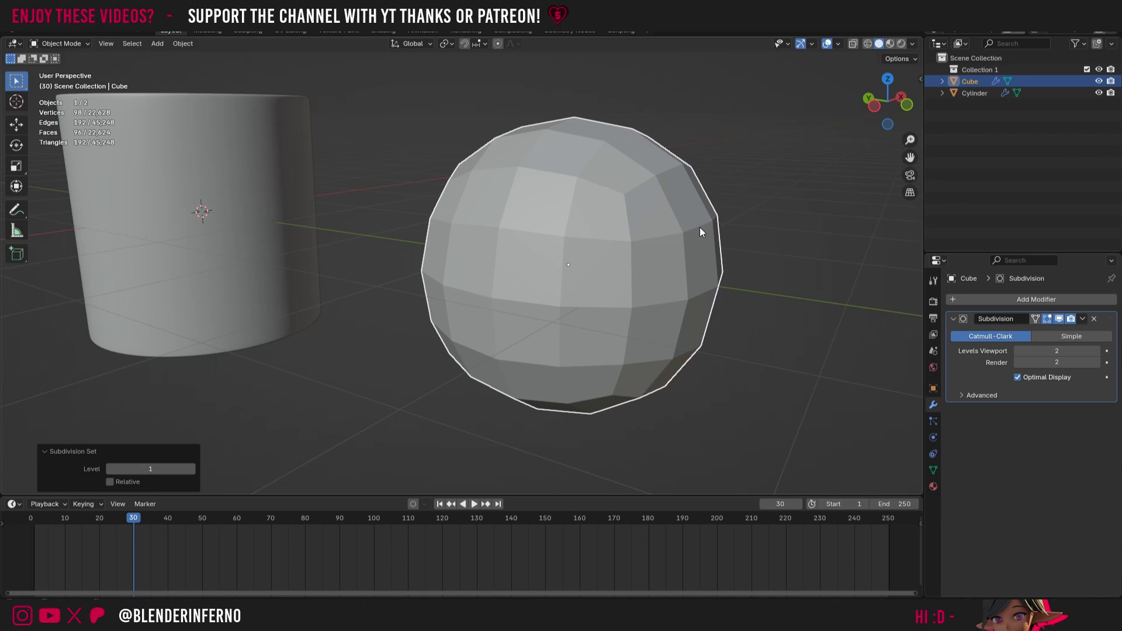
key("Tab")
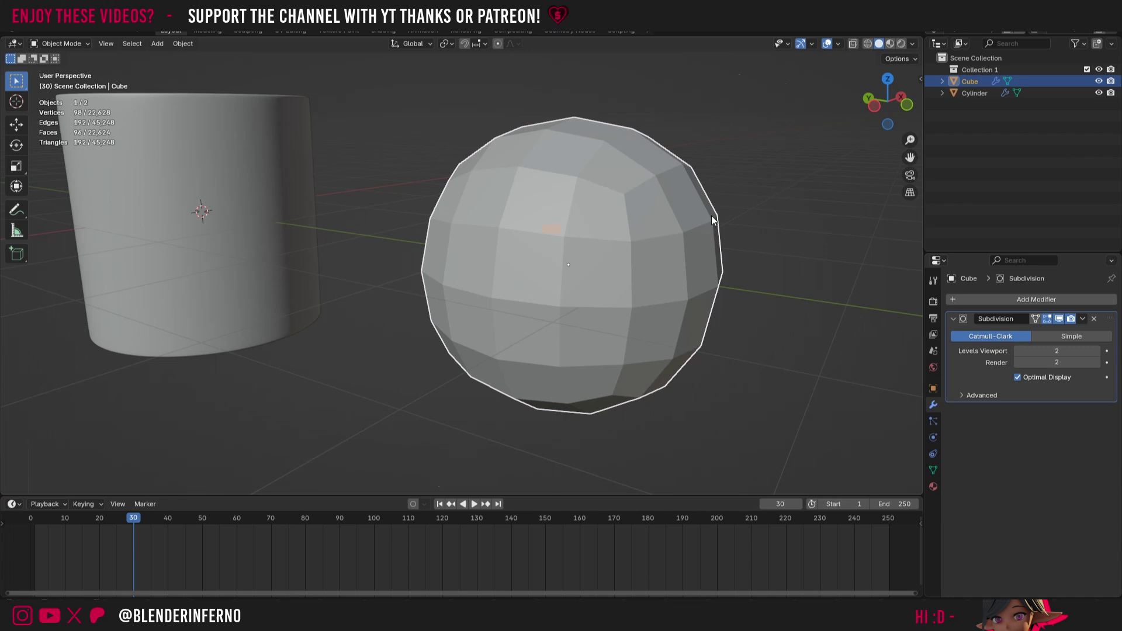
Bevel all the cube's edges at 0.0411 m width with 2 segments and Shape 1.000
scroll(801, 213, "down", 3)
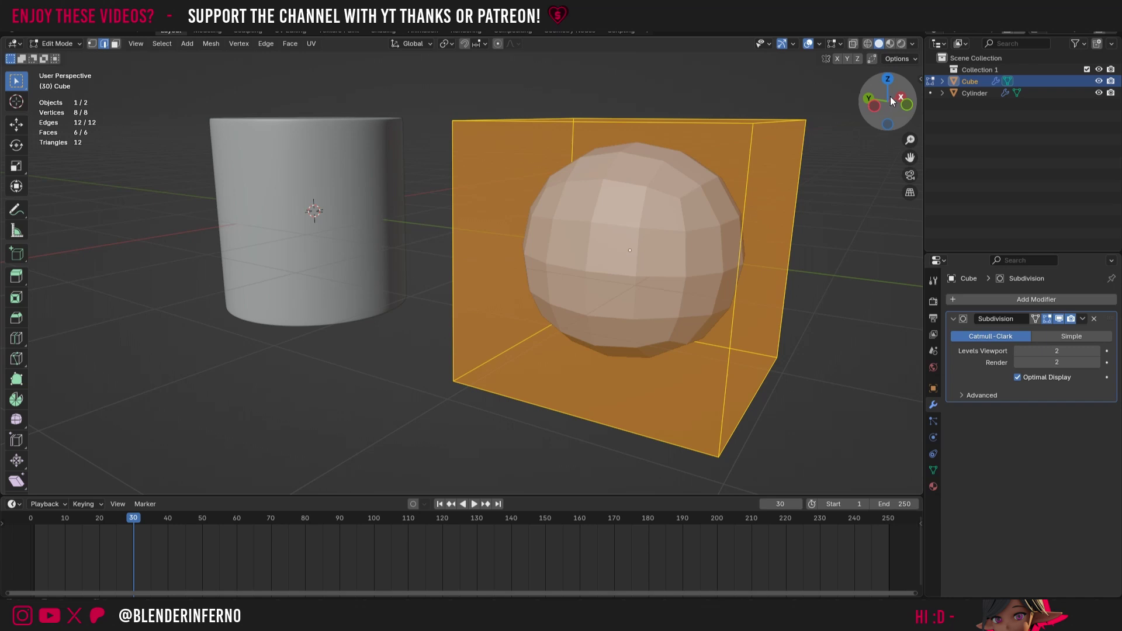
middle_click_drag(807, 209, 818, 140)
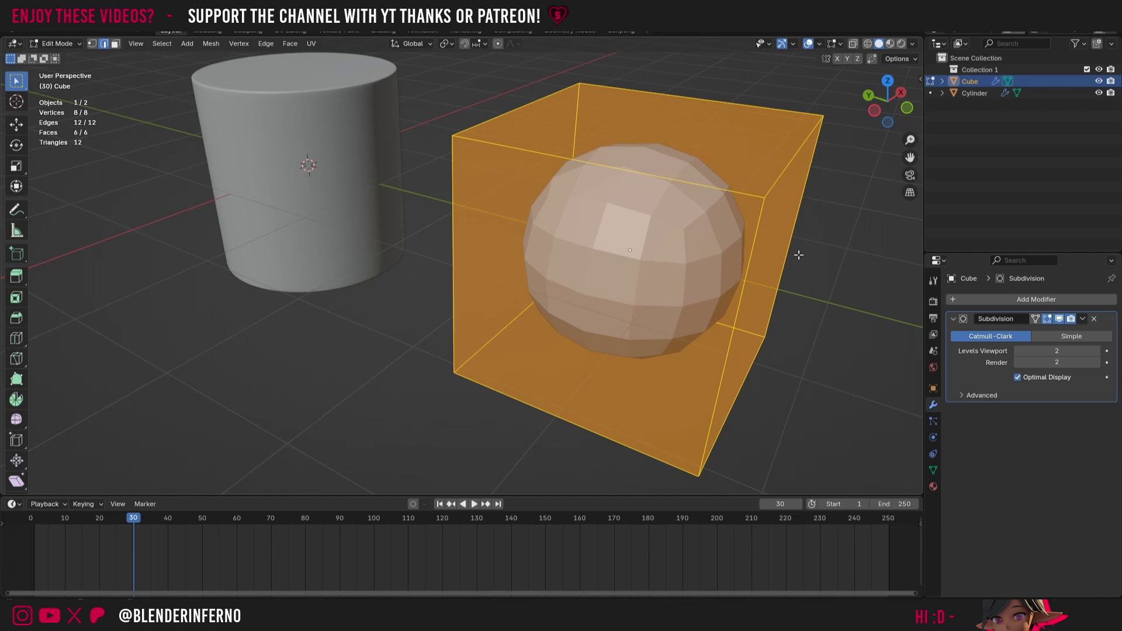
key("ctrl+b")
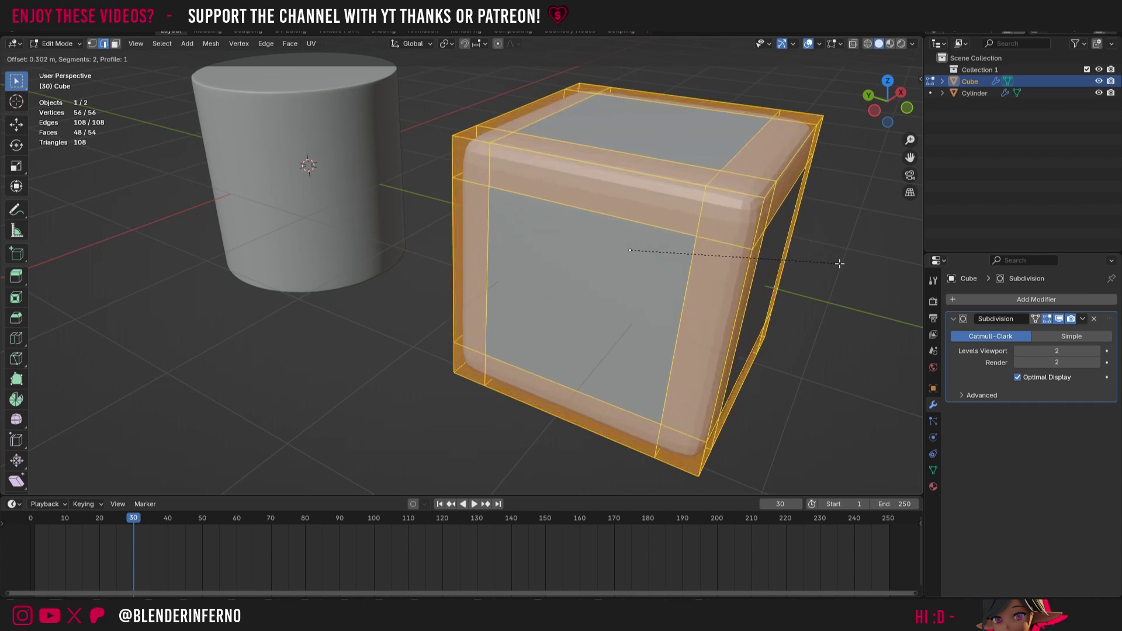
left_click(807, 248)
left_click(43, 257)
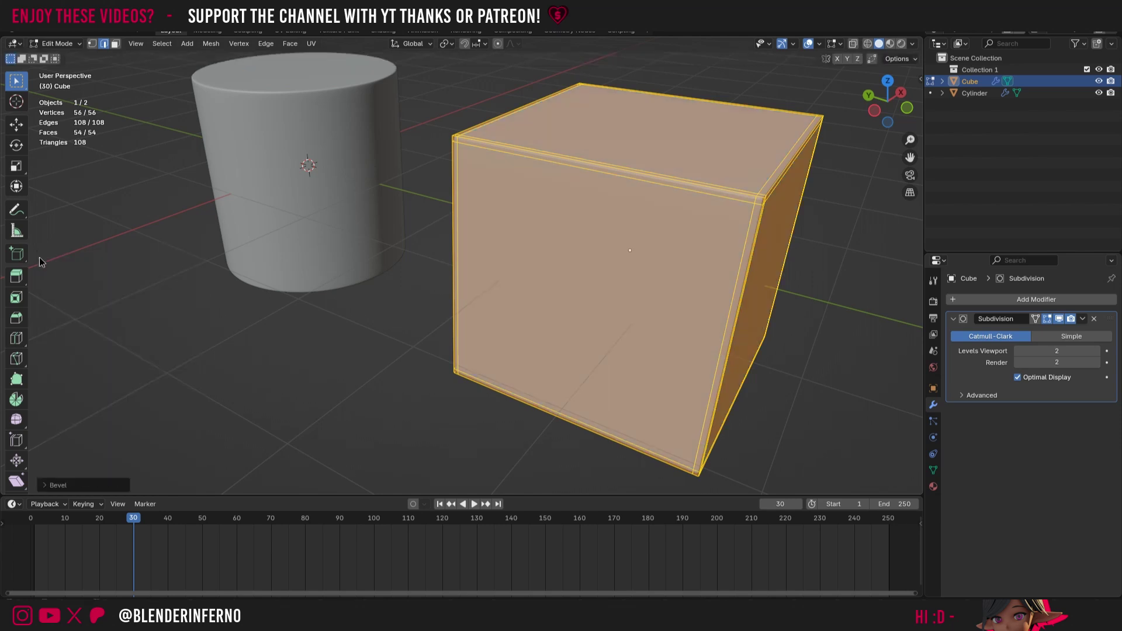
left_click(47, 487)
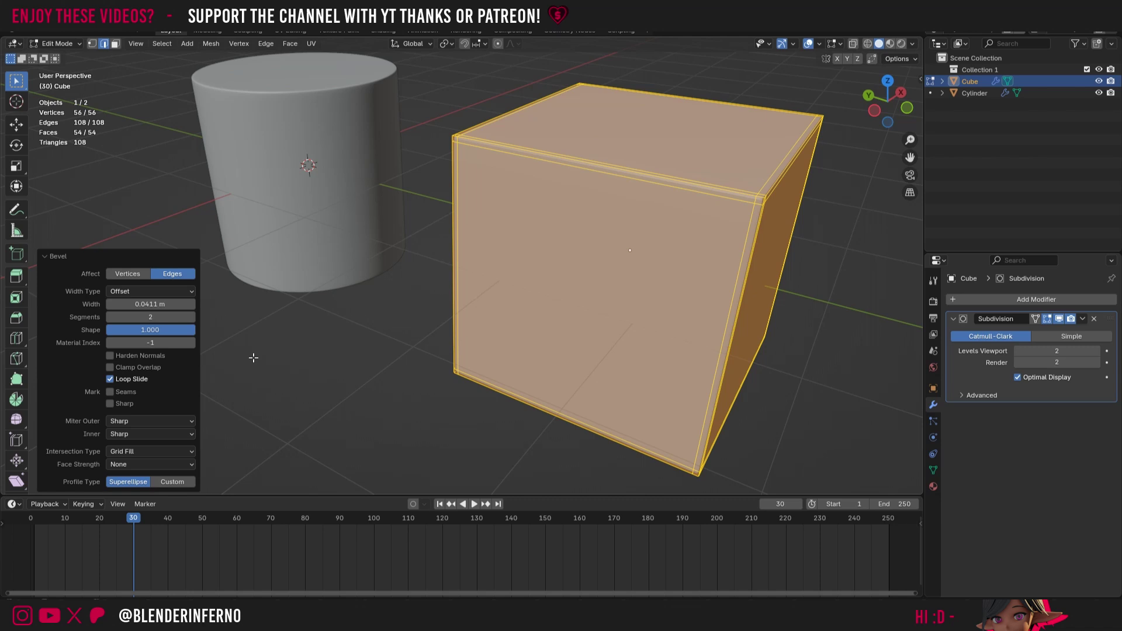
Back in Object Mode, apply Shade Smooth to the cube
middle_click_drag(701, 136, 619, 135, "shift")
key("Tab")
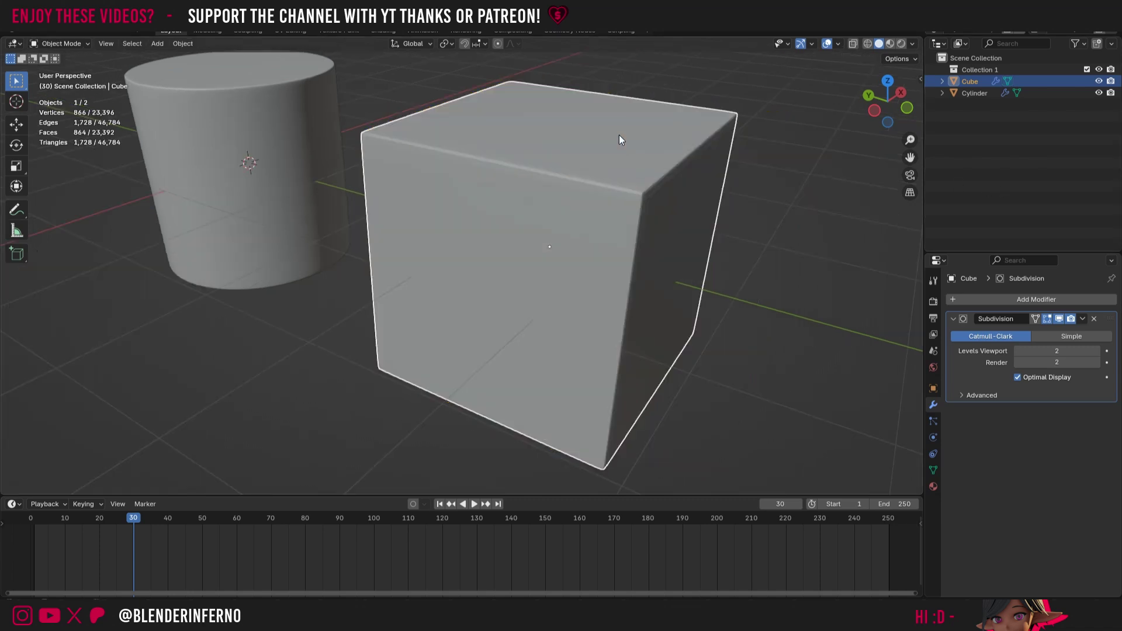
scroll(614, 153, "up", 4)
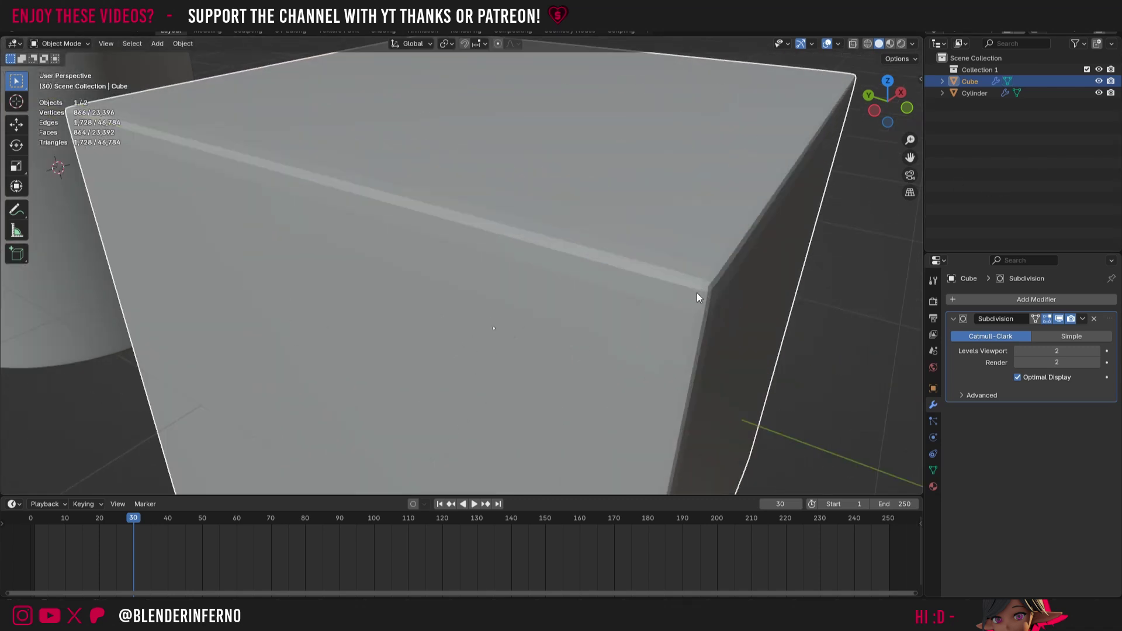
right_click(728, 210)
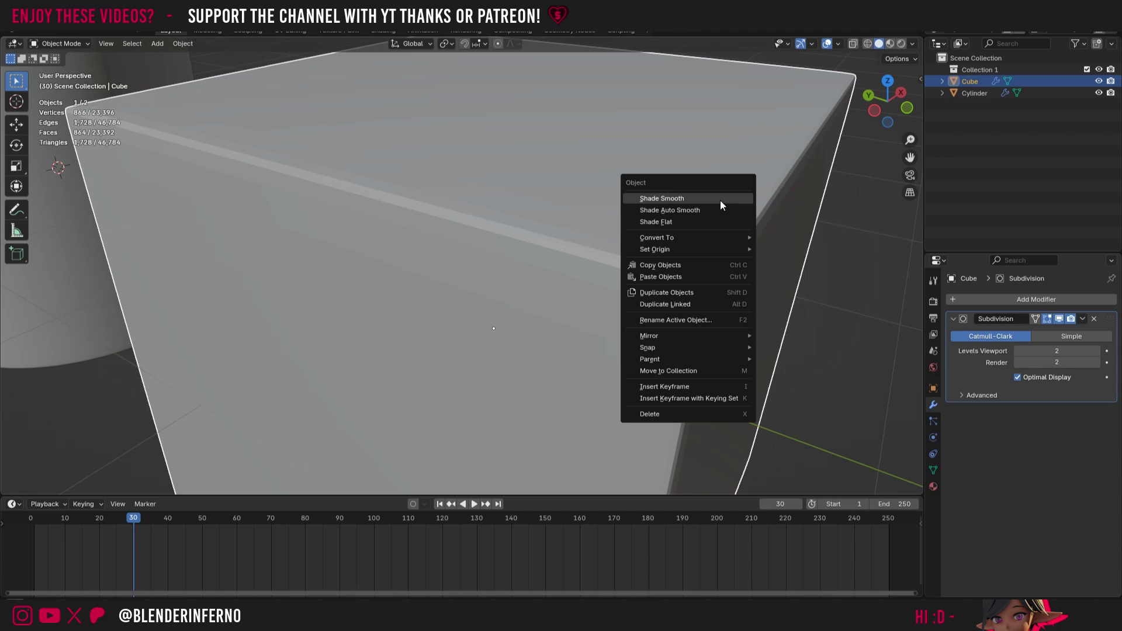
left_click(720, 200)
Raise the cube's Subdivision Levels Viewport to 3, reaching 3,458 vertices
scroll(721, 202, "down", 6)
left_click_drag(887, 100, 821, 116)
scroll(672, 264, "up", 4)
left_click(1095, 351)
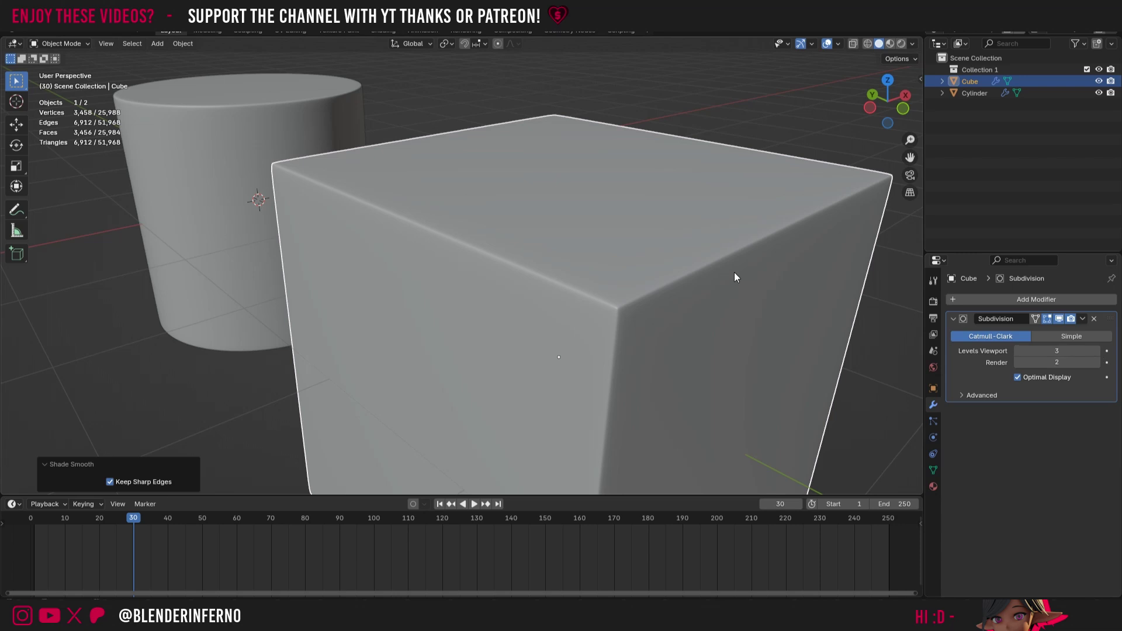
scroll(734, 274, "up", 4)
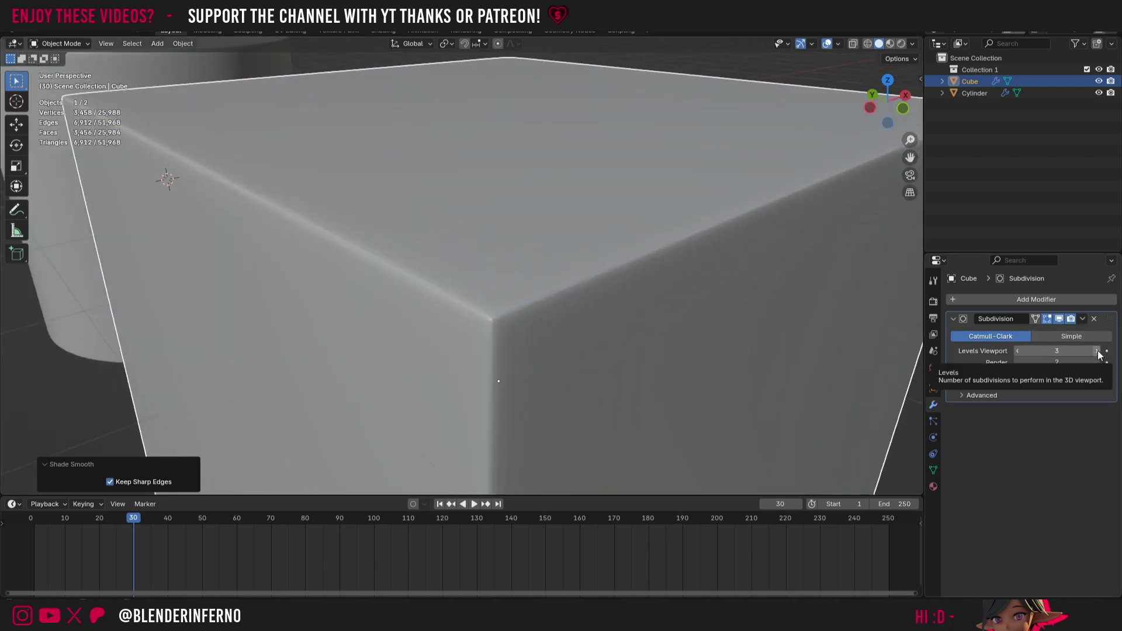
scroll(782, 208, "down", 5)
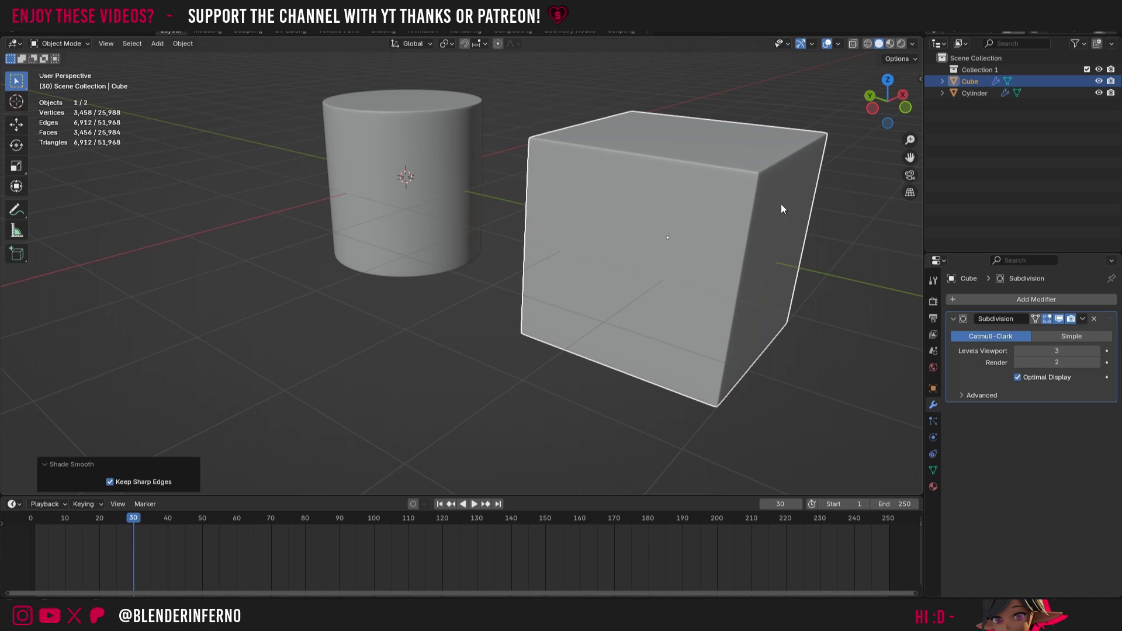